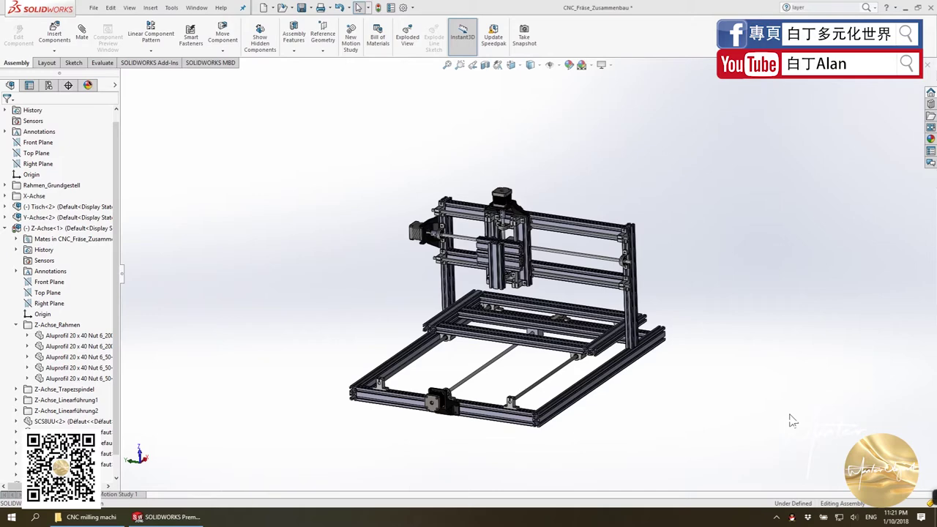
Step: Collapse Z-Achse and highlight the Tisch, Y-Achse, Z-Achse and Dremelaufnahme subassemblies in turn
scroll(556, 293, "down", 1)
scroll(521, 243, "down", 1)
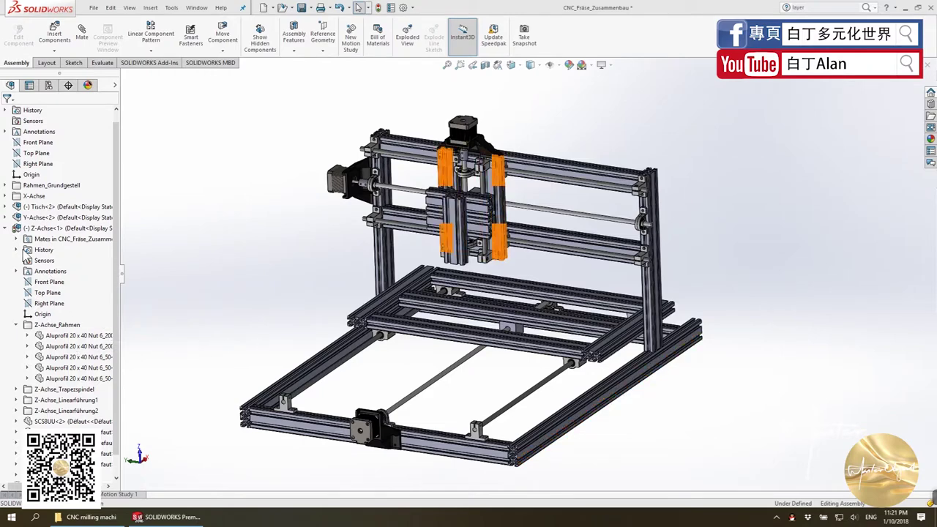
left_click(6, 228)
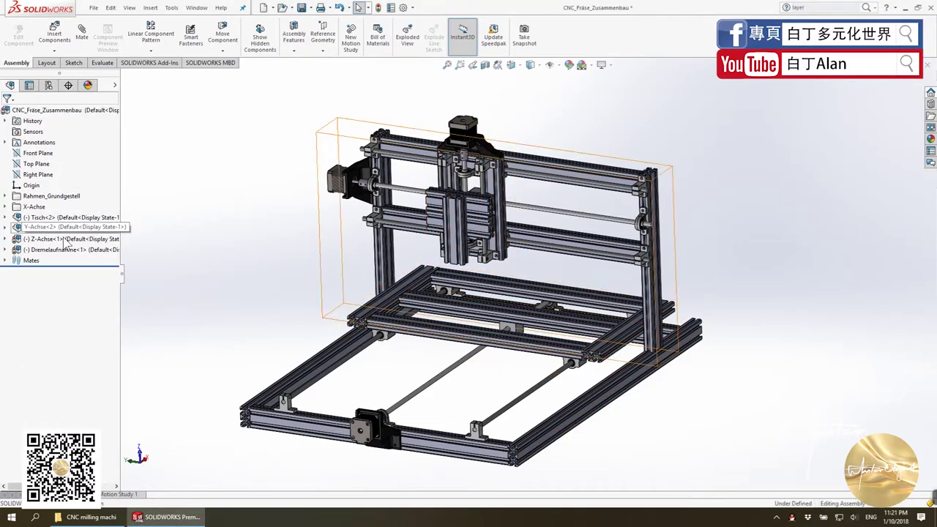
left_click(43, 218)
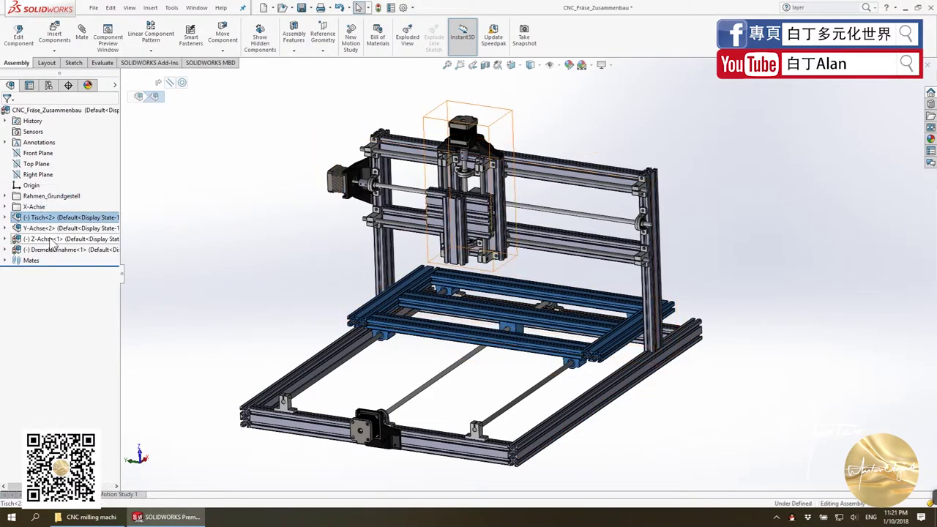
left_click(45, 227)
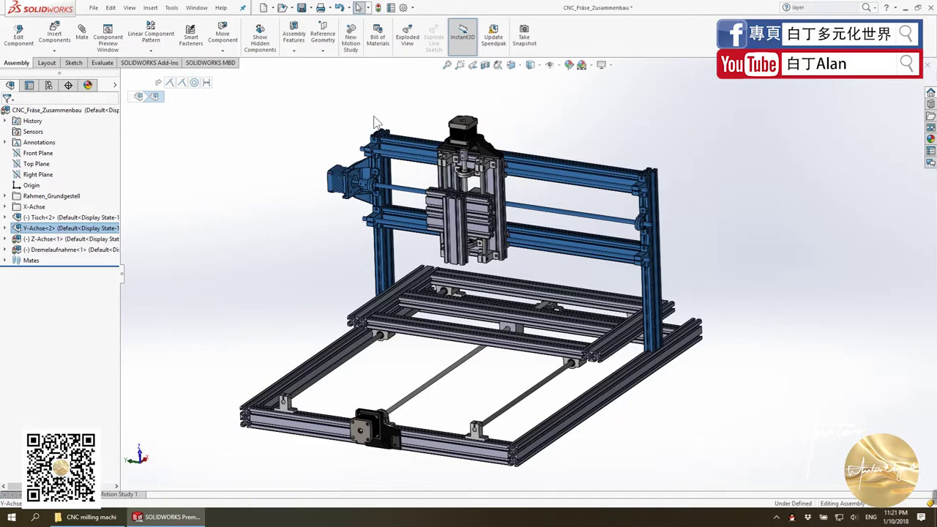
left_click(48, 239)
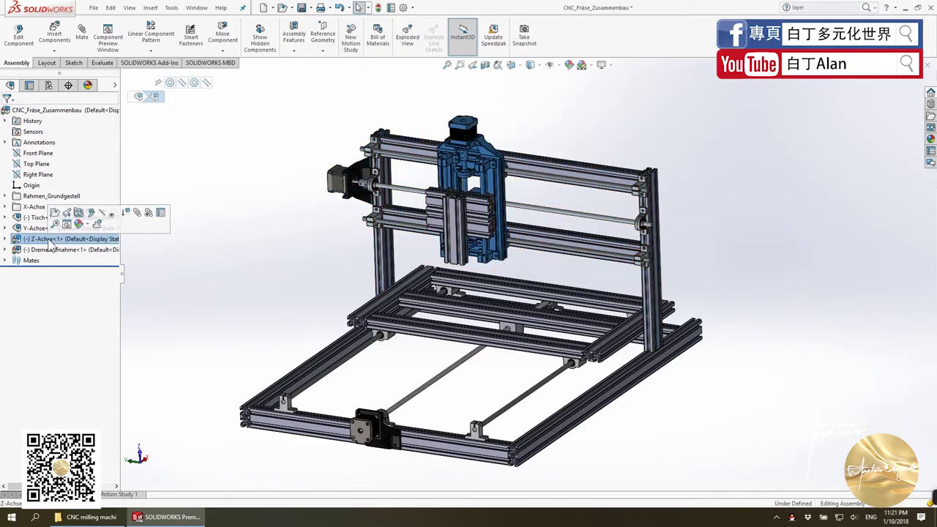
left_click(50, 250)
Step: Orbit to the gantry, slide the Z-axis carriage along the X-axis rods, and restore the isometric view
scroll(512, 228, "down", 2)
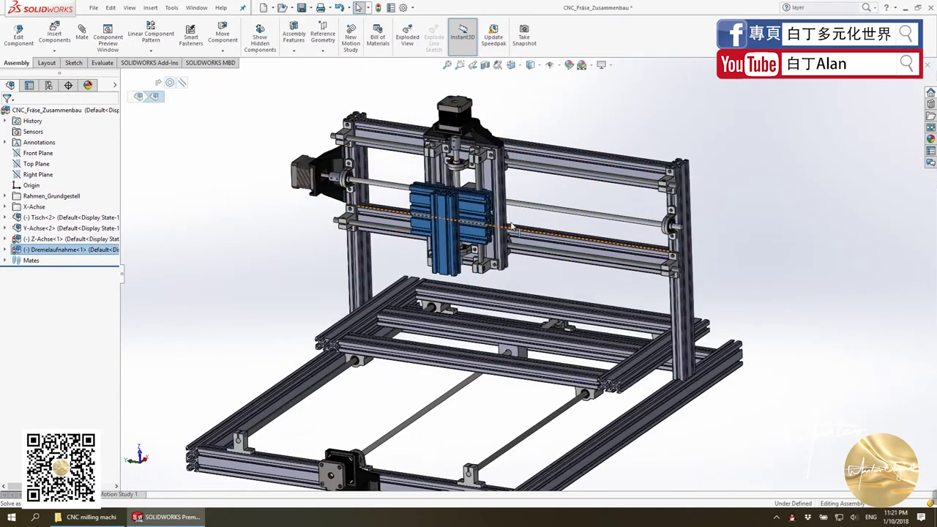
scroll(512, 228, "down", 2)
scroll(468, 275, "down", 2)
mouse_move(475, 324)
middle_mouse_down()
mouse_move(433, 256)
mouse_move(453, 353)
middle_mouse_up()
scroll(464, 316, "up", 2)
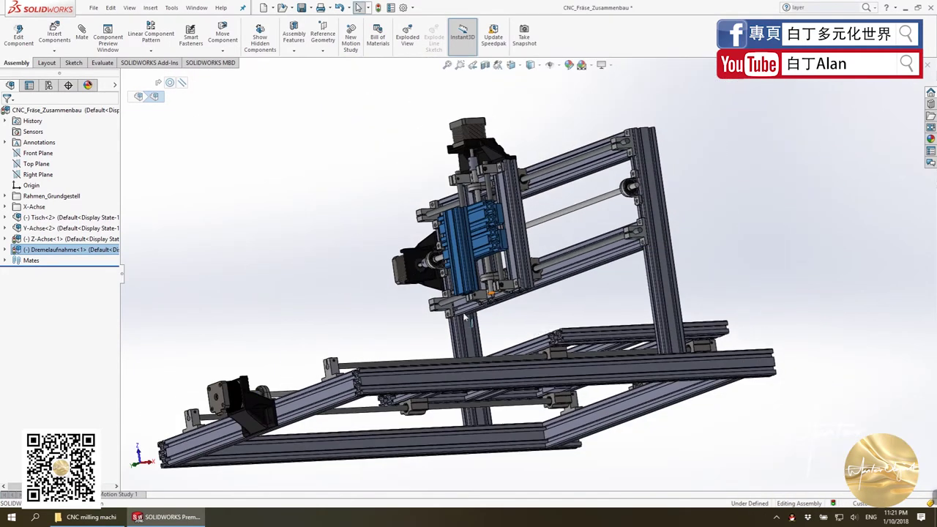
middle_click_drag(464, 316, 494, 222)
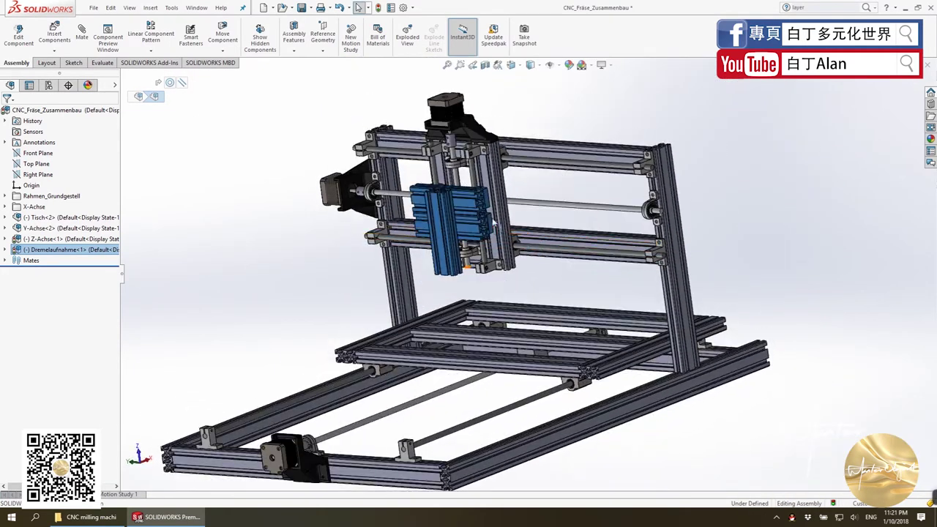
mouse_move(494, 222)
left_mouse_down()
mouse_move(617, 191)
mouse_move(442, 217)
left_mouse_up()
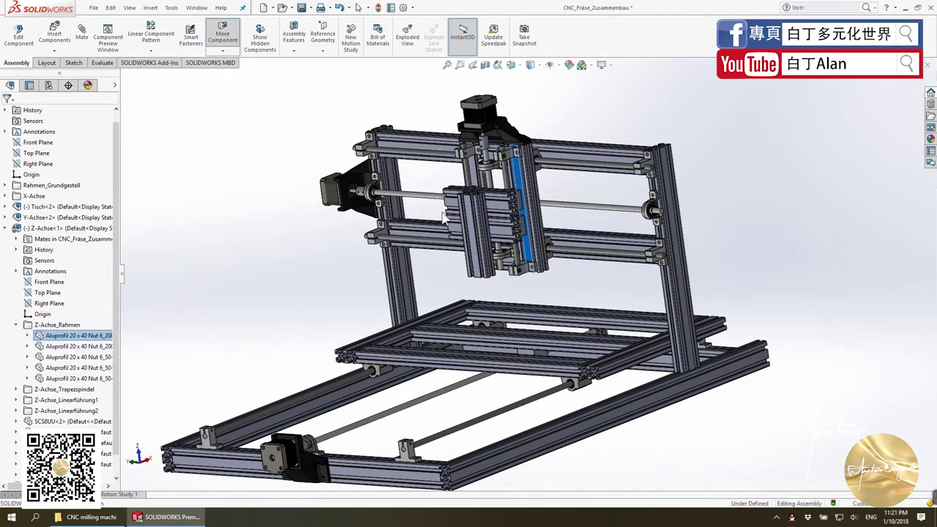
key("Escape")
key("ctrl+7")
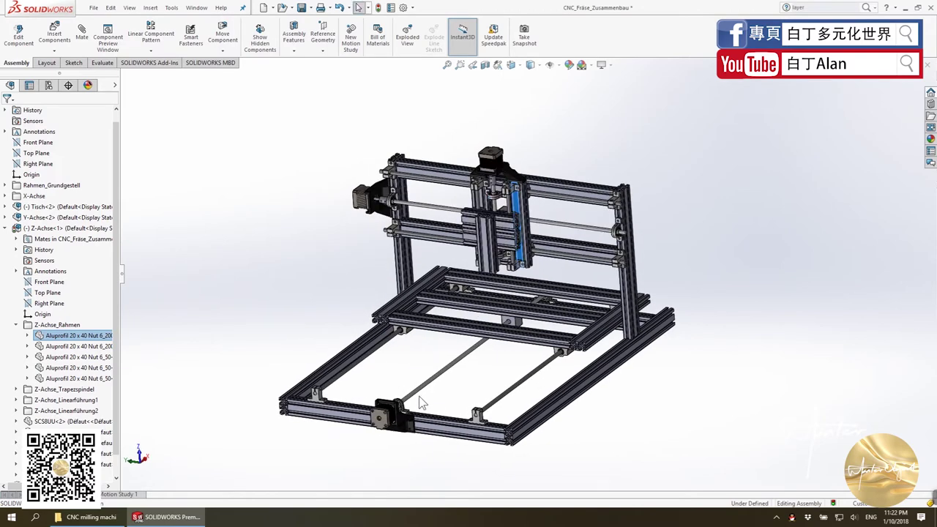
scroll(435, 358, "down", 2)
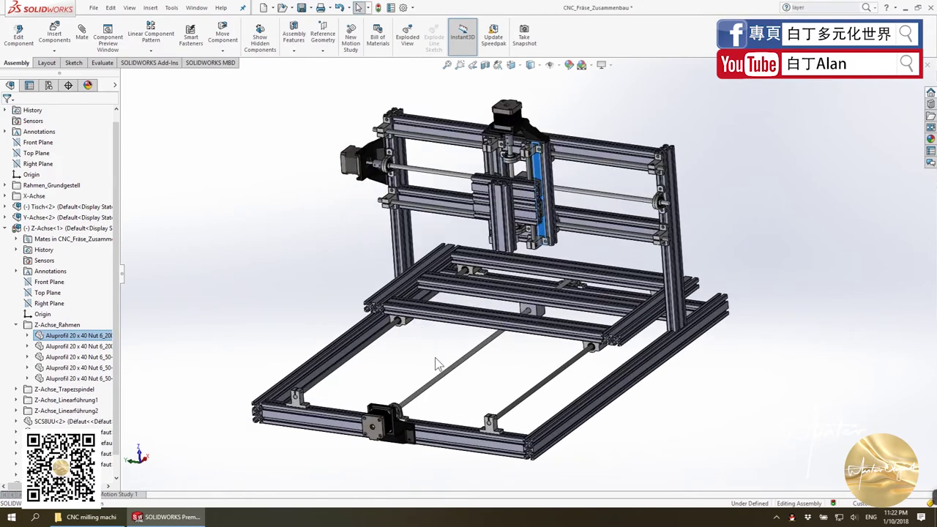
left_click(93, 7)
Step: Make a drawing from the assembly on an A3 (ISO) sheet
left_click(113, 73)
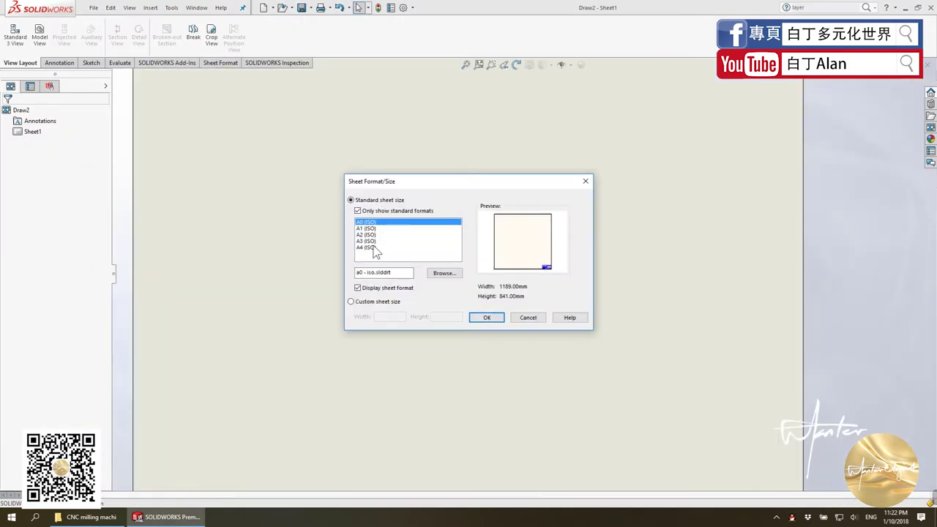
left_click(374, 248)
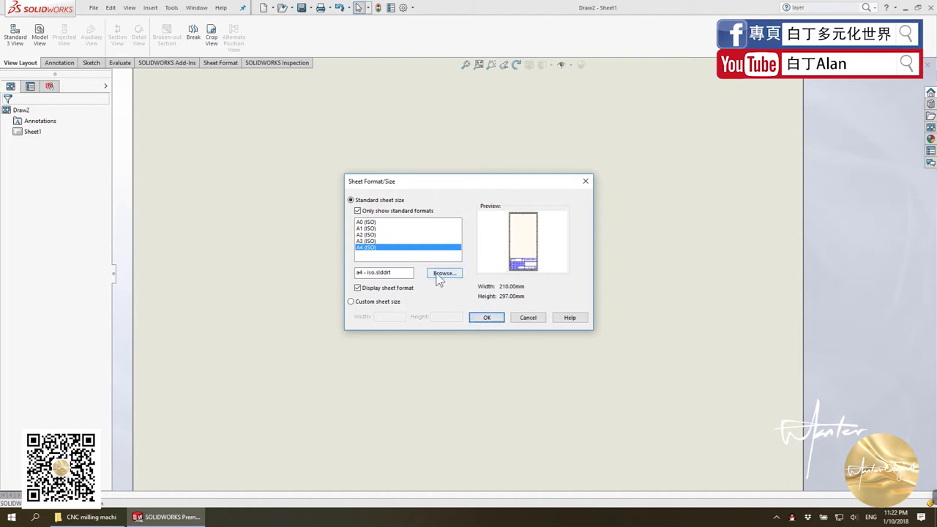
left_click(396, 242)
left_click(487, 319)
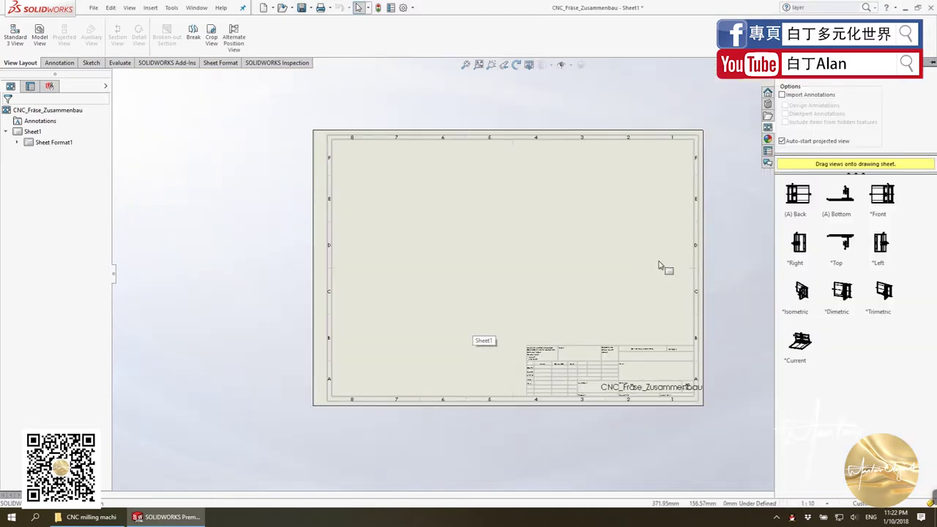
Step: Place the current isometric view on the sheet's right and the Right view on its left
left_click_drag(811, 350, 593, 232)
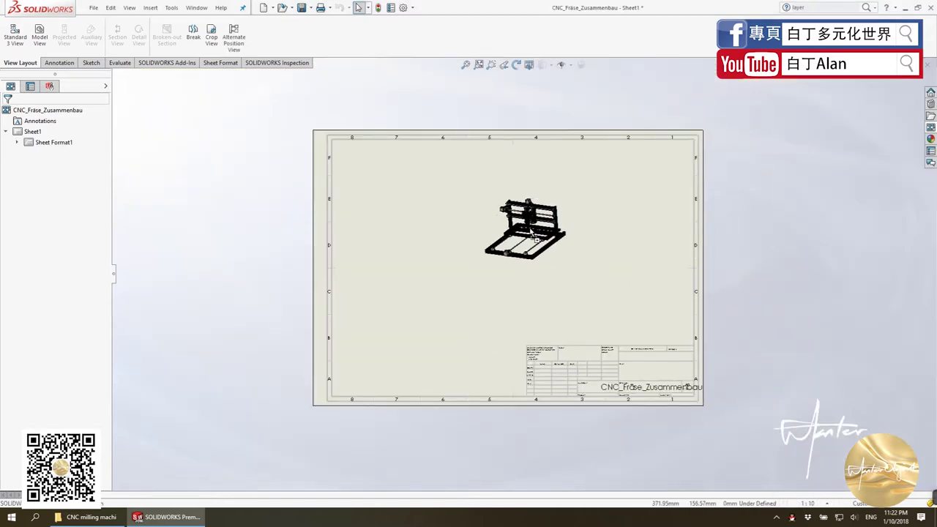
scroll(603, 279, "up", 2)
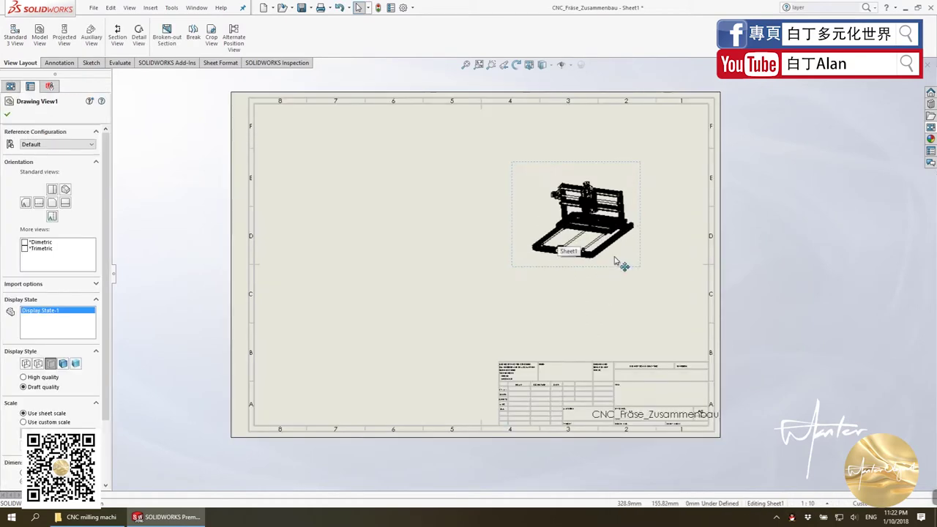
left_click(931, 129)
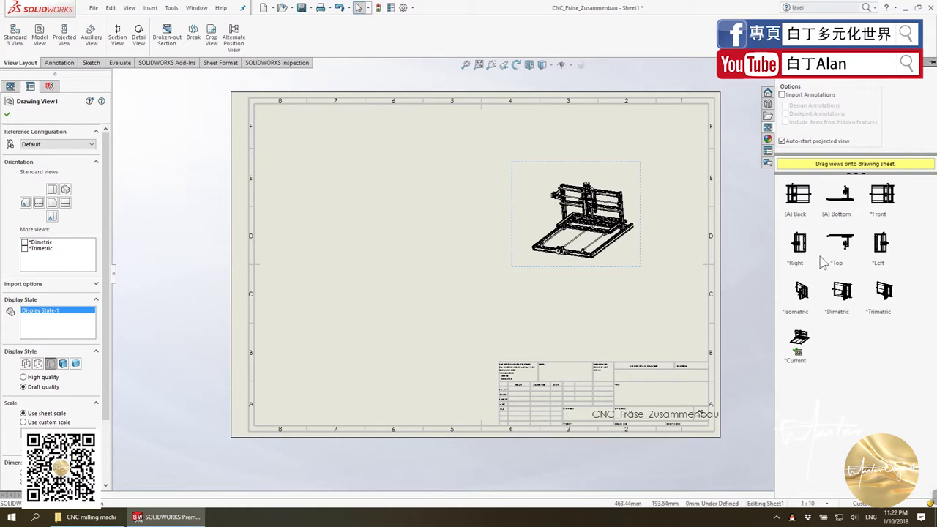
left_click_drag(798, 242, 347, 232)
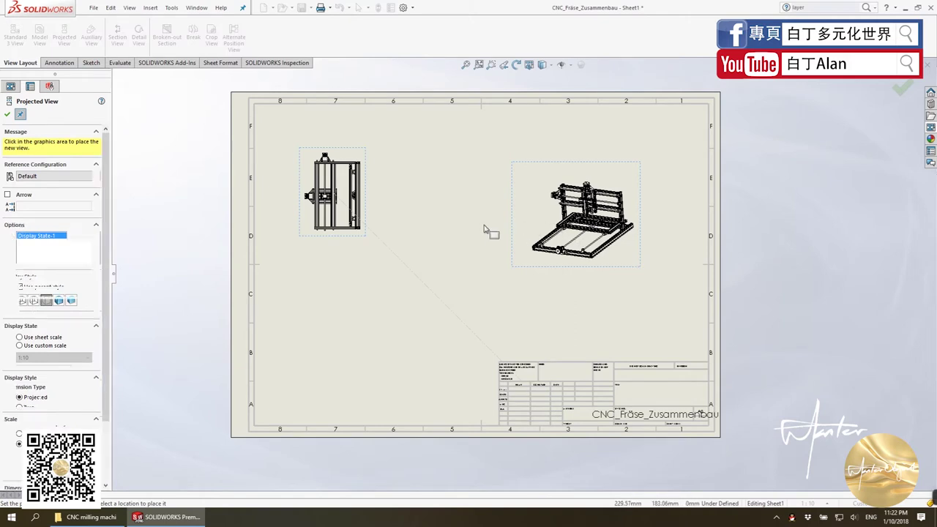
key("Escape")
Step: Try shaded, wireframe and hidden-line display styles on the isometric view, then apply one
left_click(510, 249)
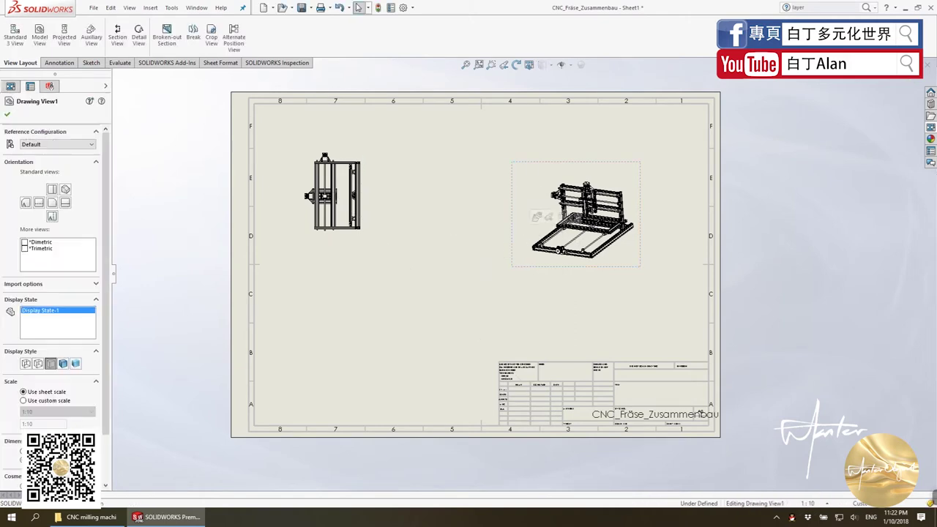
scroll(65, 346, "down", 5)
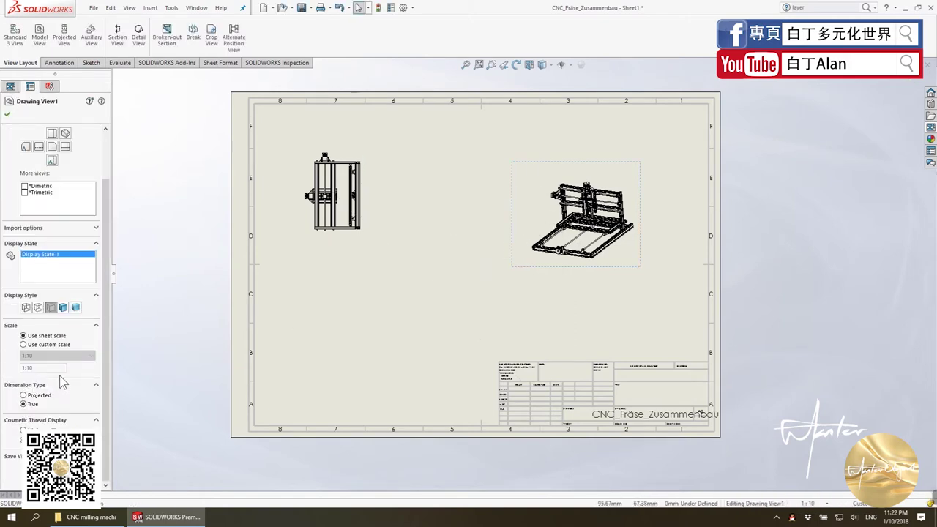
left_click(63, 308)
left_click(26, 307)
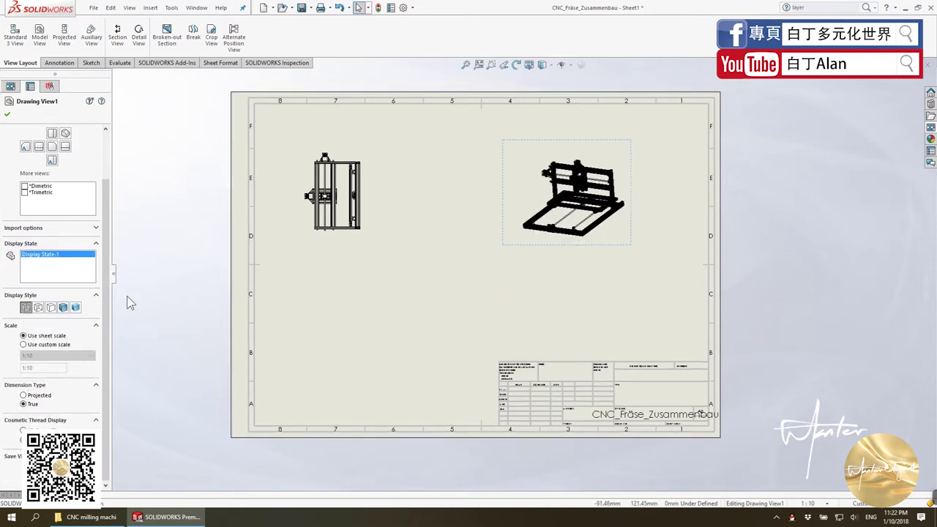
left_click(40, 308)
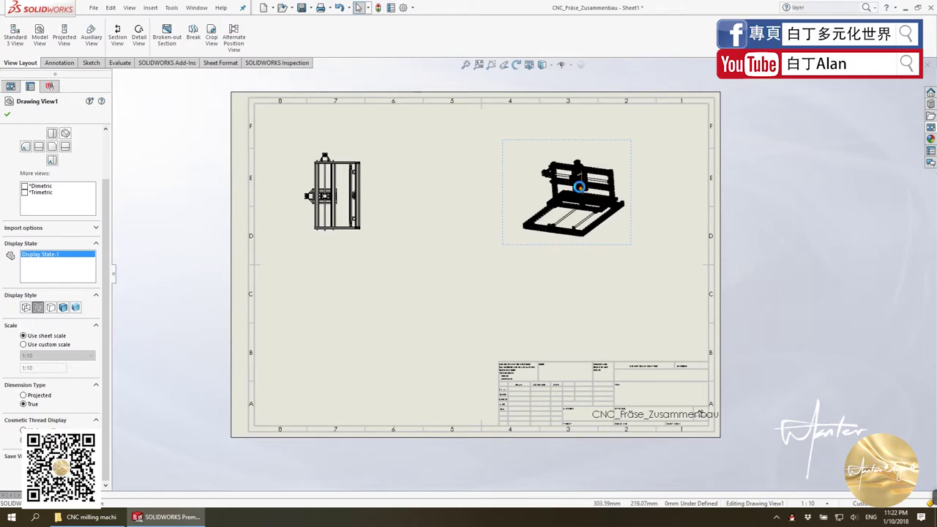
scroll(579, 188, "down", 5)
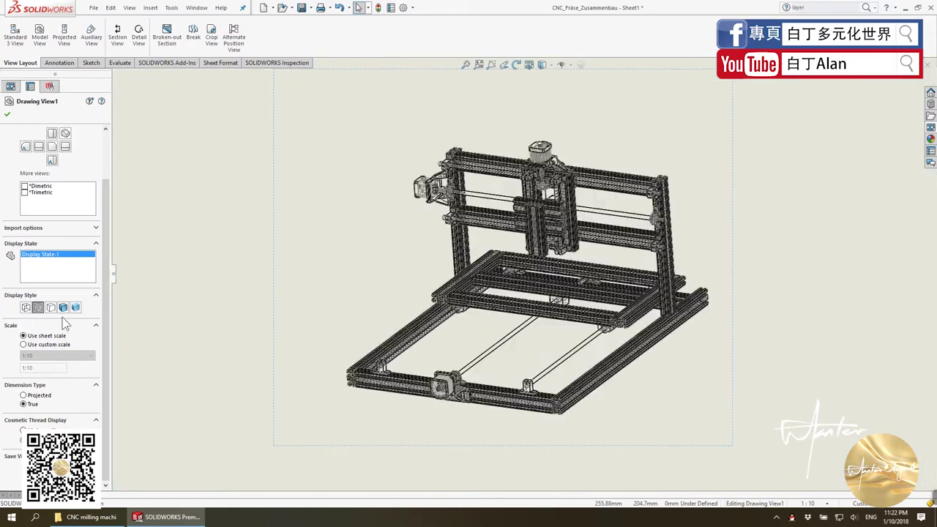
left_click(51, 309)
left_click(153, 261)
scroll(153, 261, "up", 5)
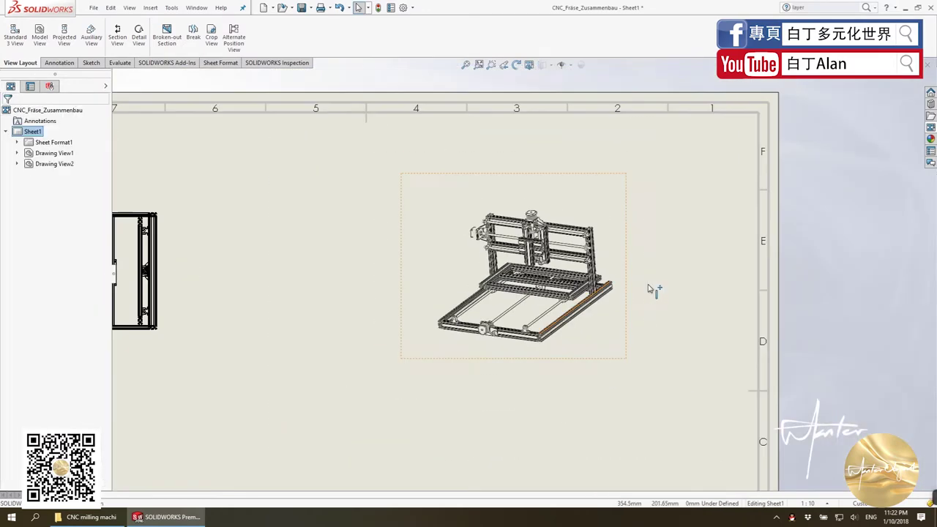
Step: Give the left view a custom scale of 1:5
left_click(315, 299)
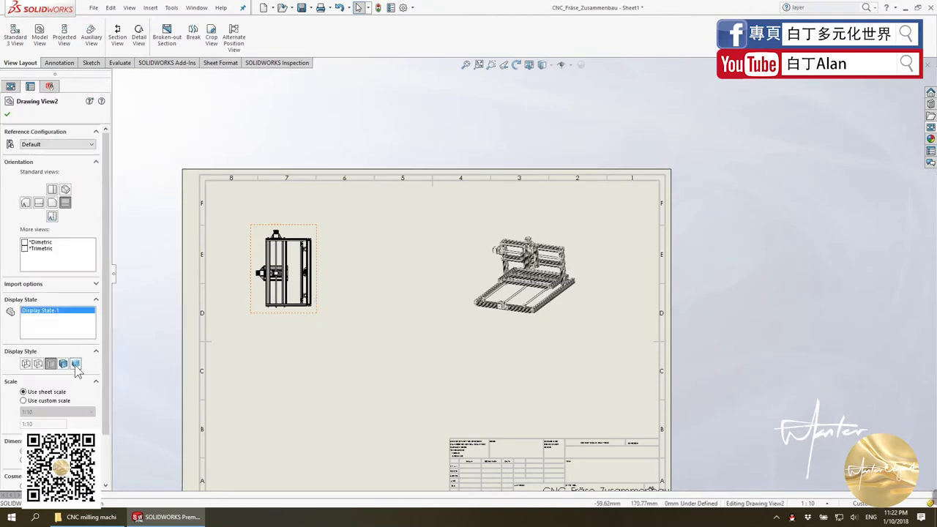
scroll(55, 381, "down", 3)
left_click(40, 345)
left_click(57, 355)
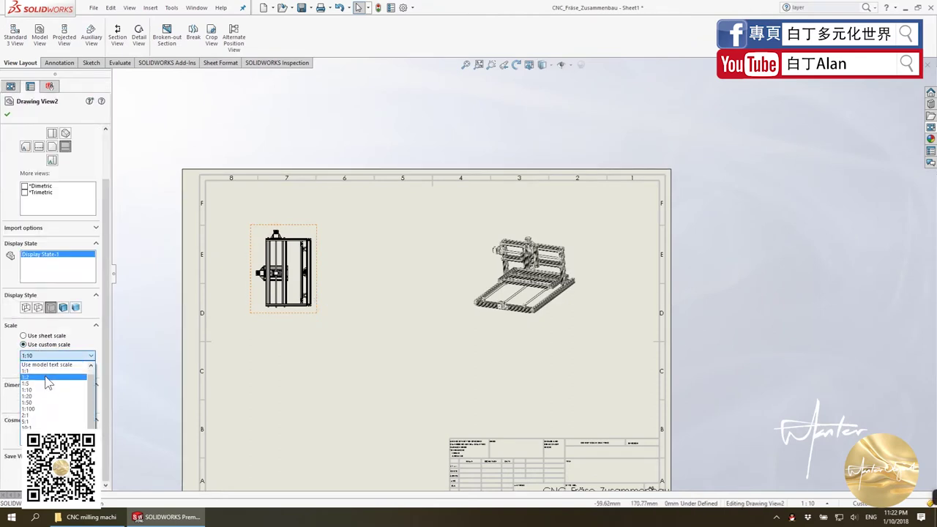
left_click(44, 375)
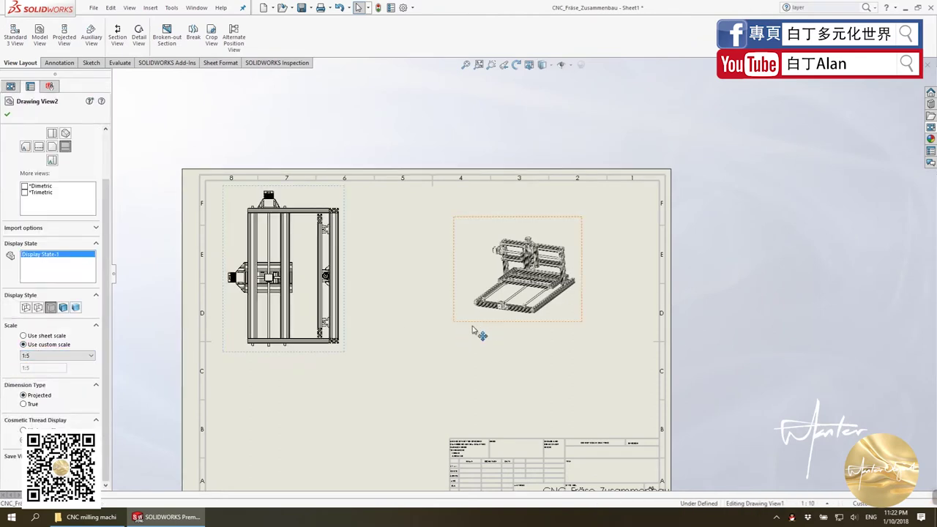
Step: Give the isometric view a custom scale of 1:5 as well
left_click(476, 320)
left_click(48, 345)
left_click(52, 356)
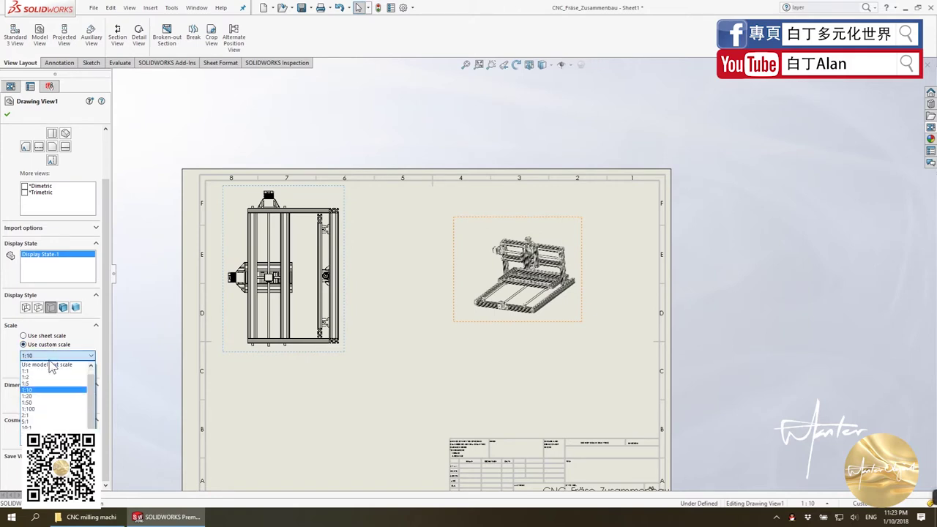
left_click(30, 383)
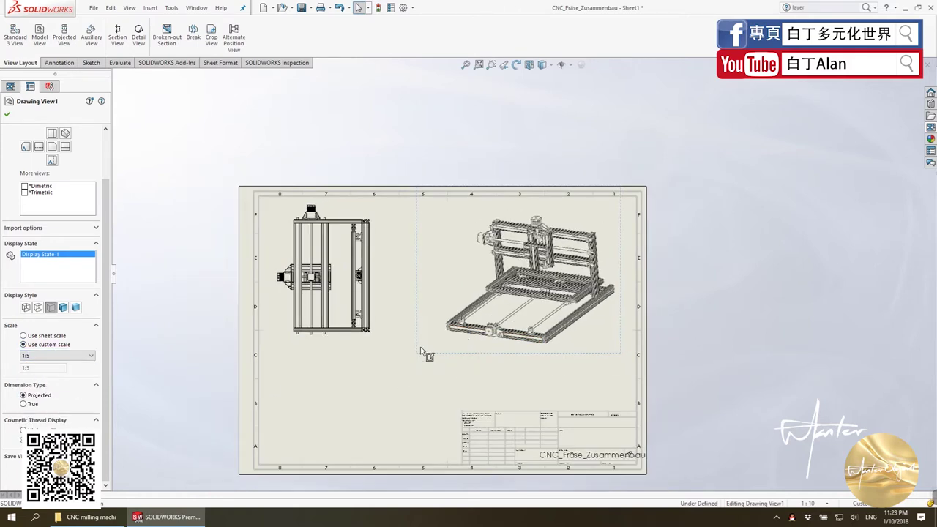
left_click(368, 356)
key("Escape")
scroll(558, 344, "down", 2)
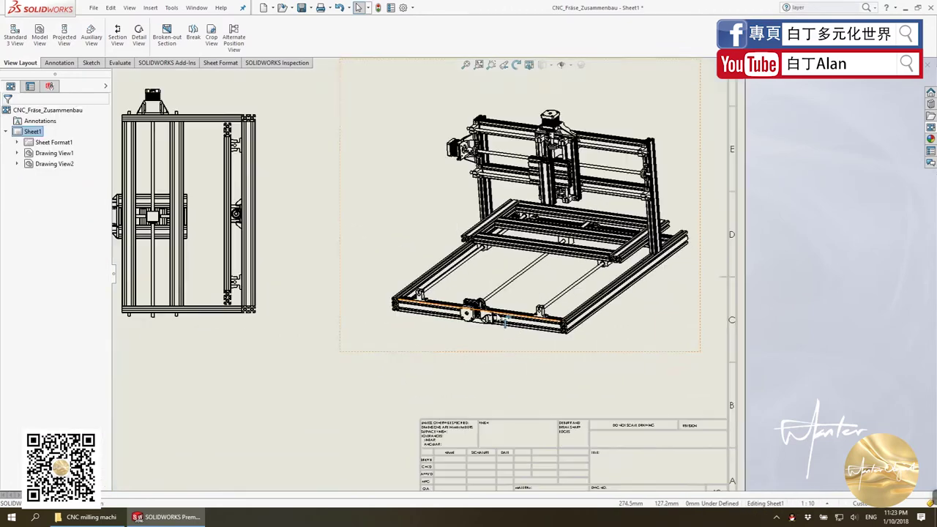
scroll(557, 344, "up", 4)
scroll(444, 251, "down", 3)
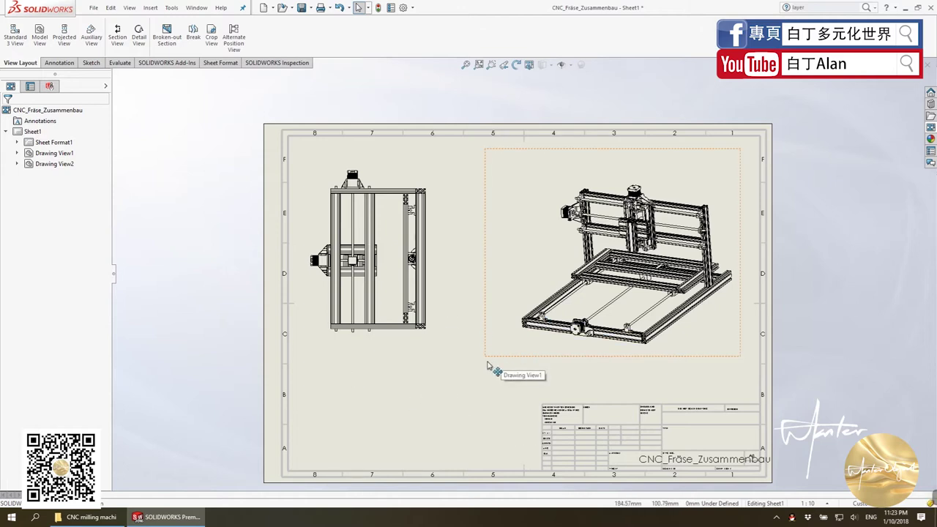
Step: Open Layer Properties from the sheet's Change Layer option and add new layers
right_click(479, 401)
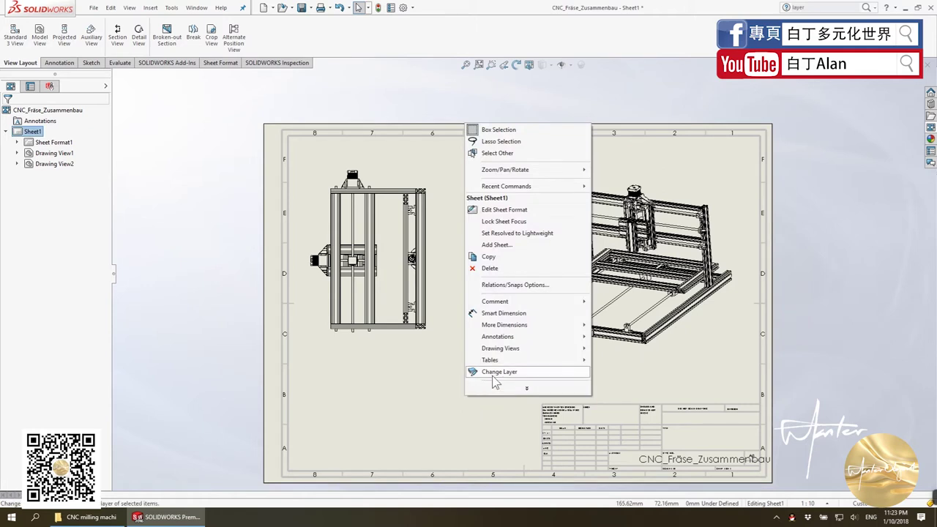
left_click(494, 371)
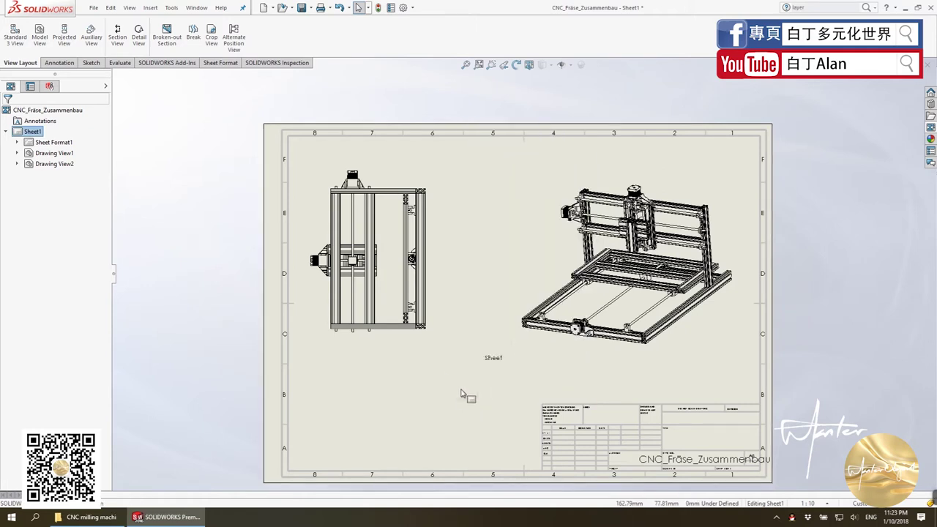
right_click(463, 395)
left_click(488, 371)
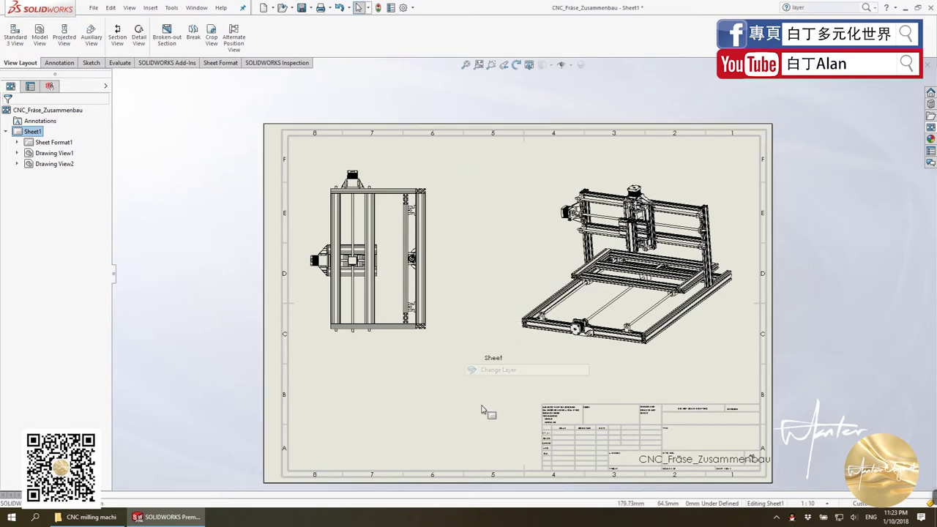
right_click(500, 443)
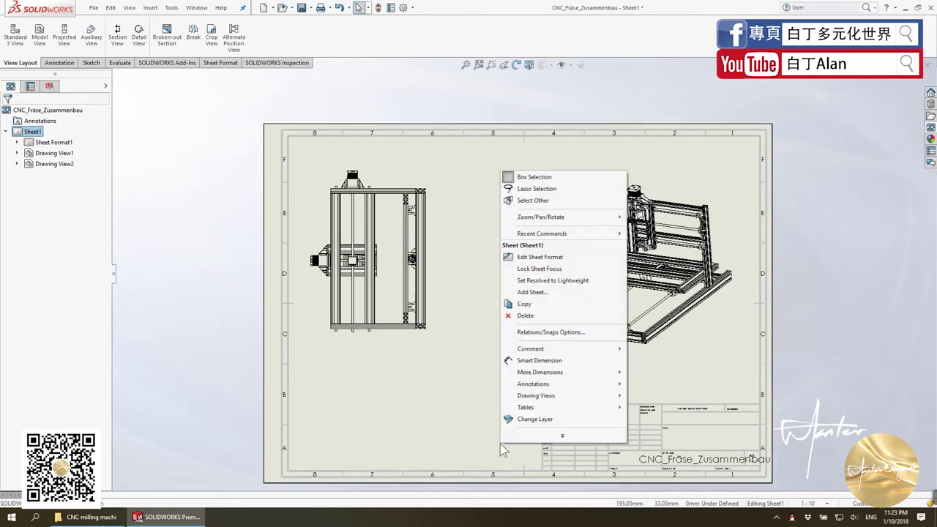
left_click(538, 420)
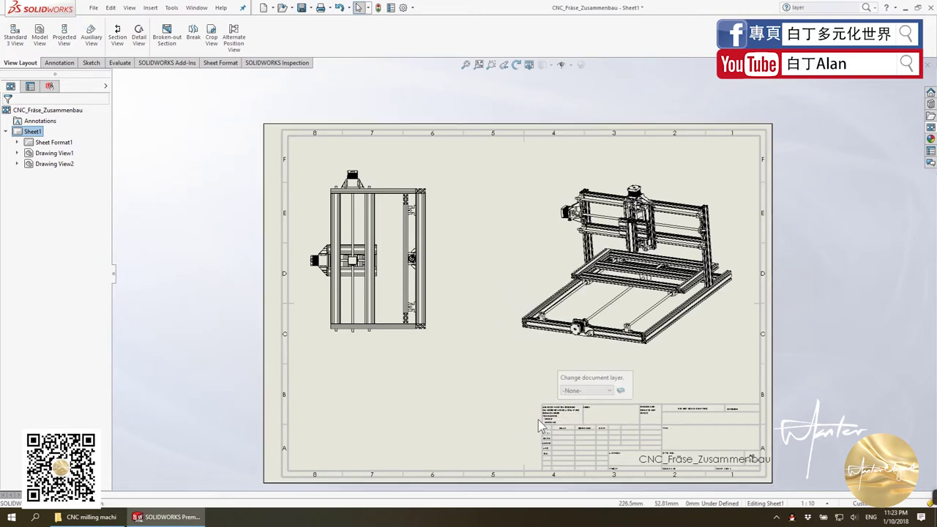
left_click(621, 391)
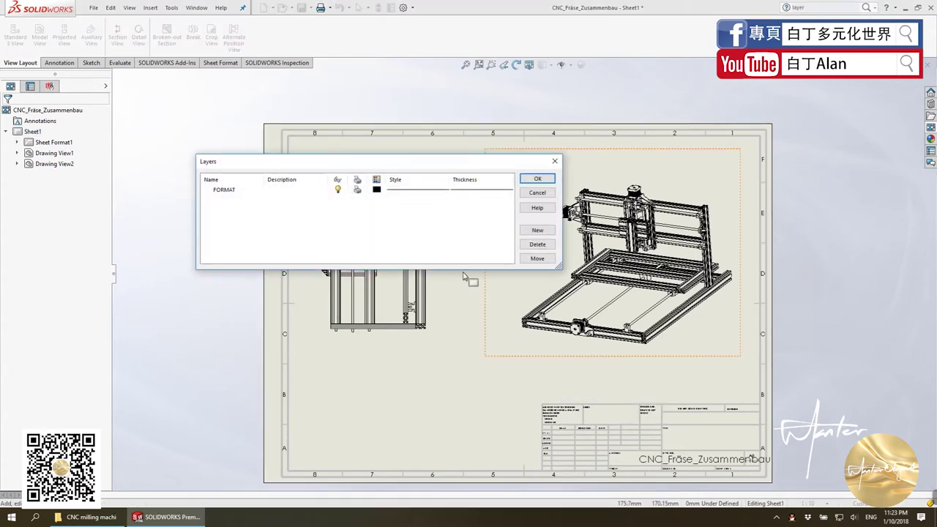
left_click(537, 230)
left_click(537, 231)
left_click(537, 230)
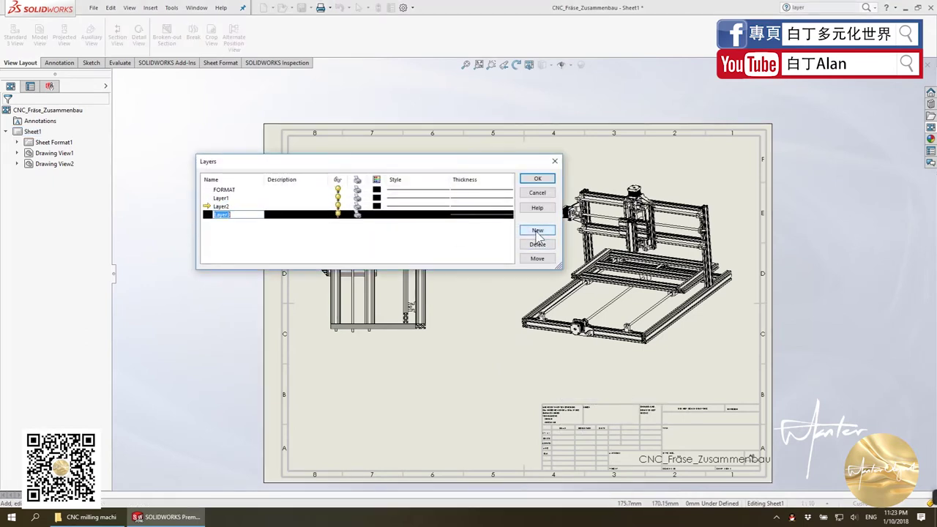
left_click(538, 231)
Step: Colour Layer1 red, Layer2 green, Layer3 cyan and Layer4 blue, then apply
left_click(376, 197)
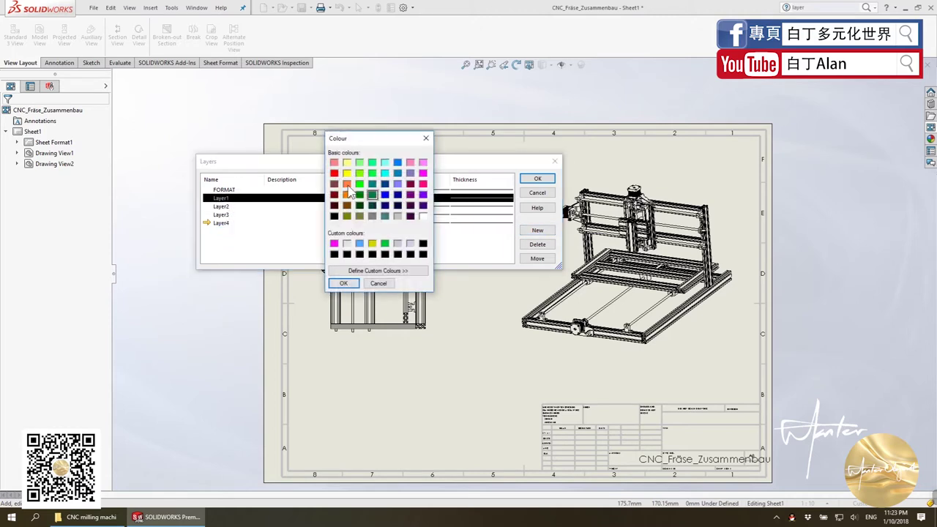
left_click(333, 173)
left_click(343, 284)
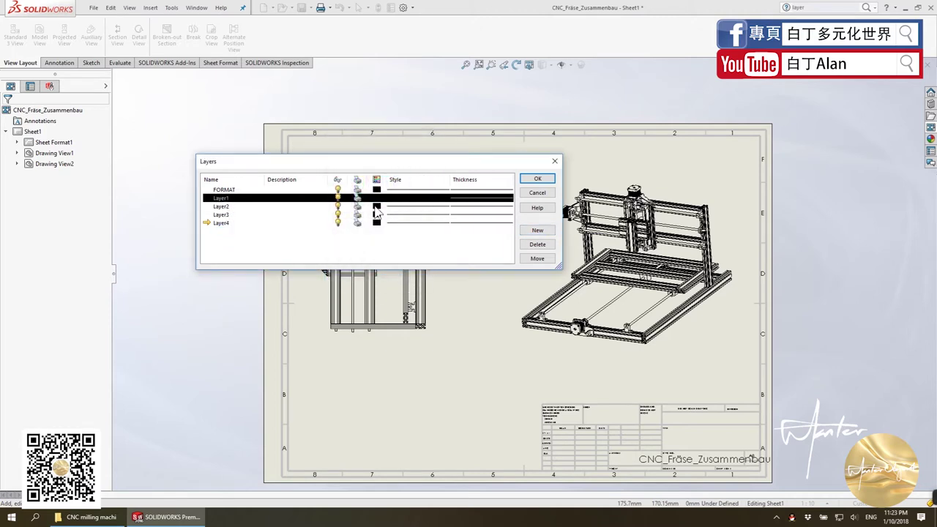
left_click(377, 206)
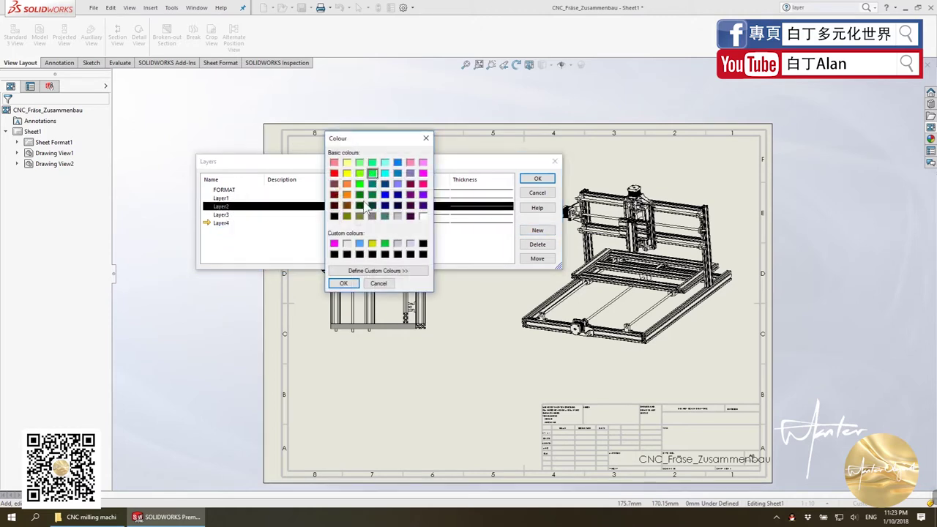
left_click(344, 284)
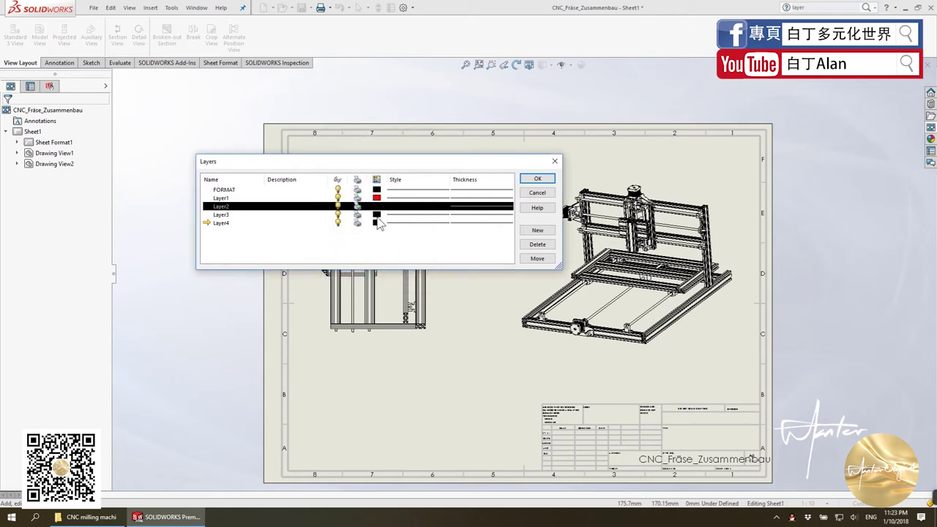
left_click(376, 214)
left_click(383, 173)
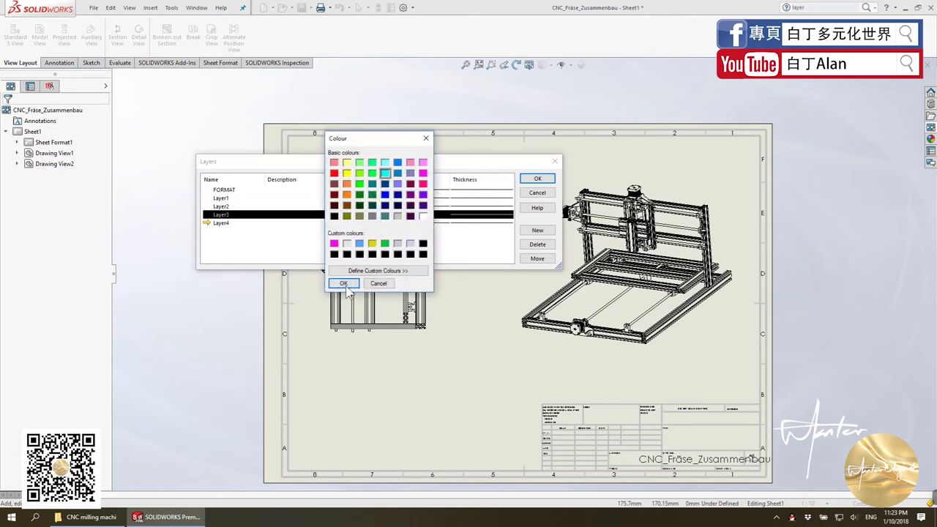
left_click(346, 285)
left_click(377, 222)
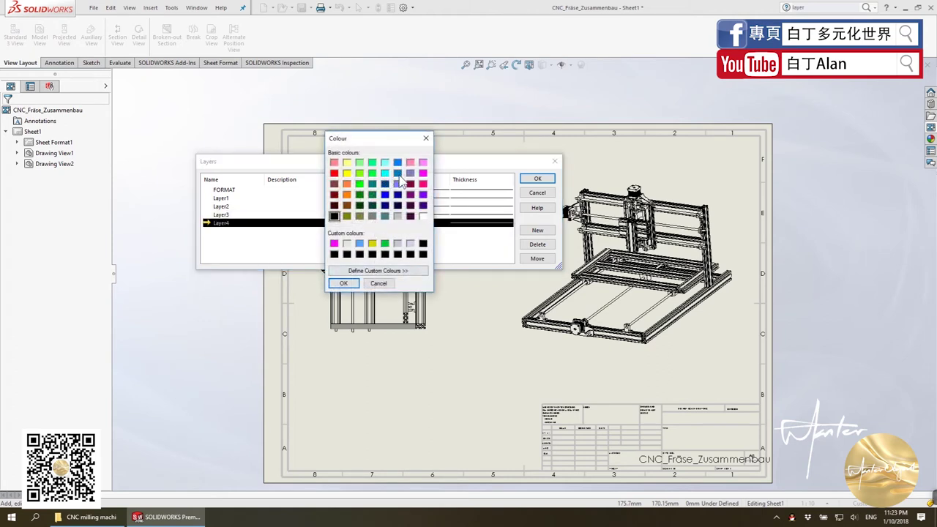
left_click(351, 284)
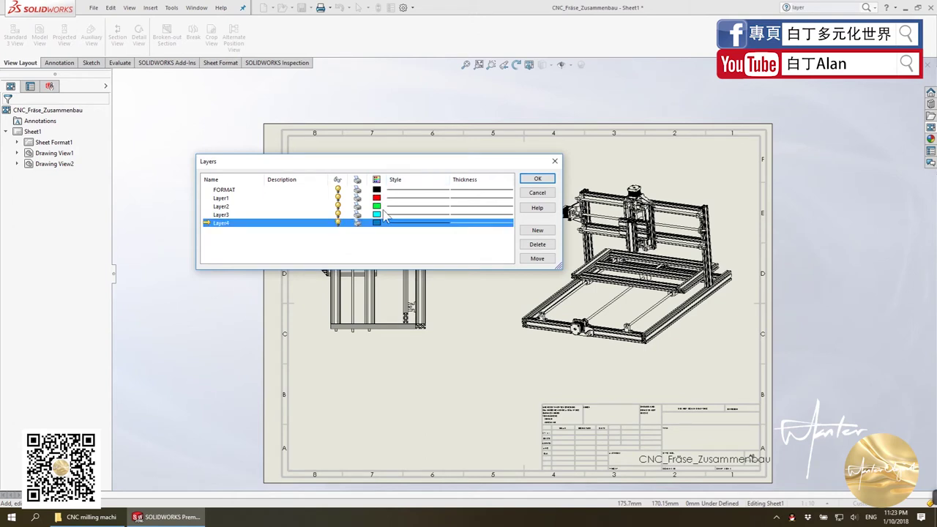
left_click(389, 262)
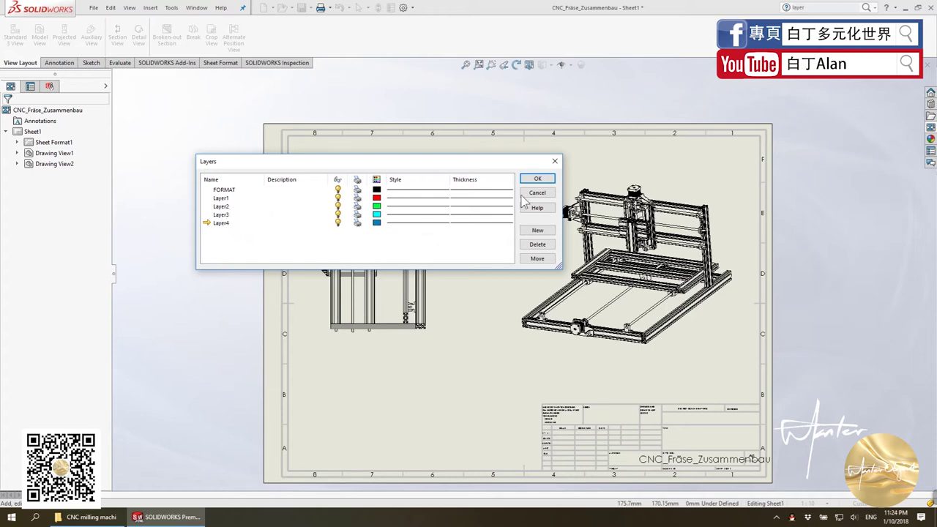
left_click(537, 179)
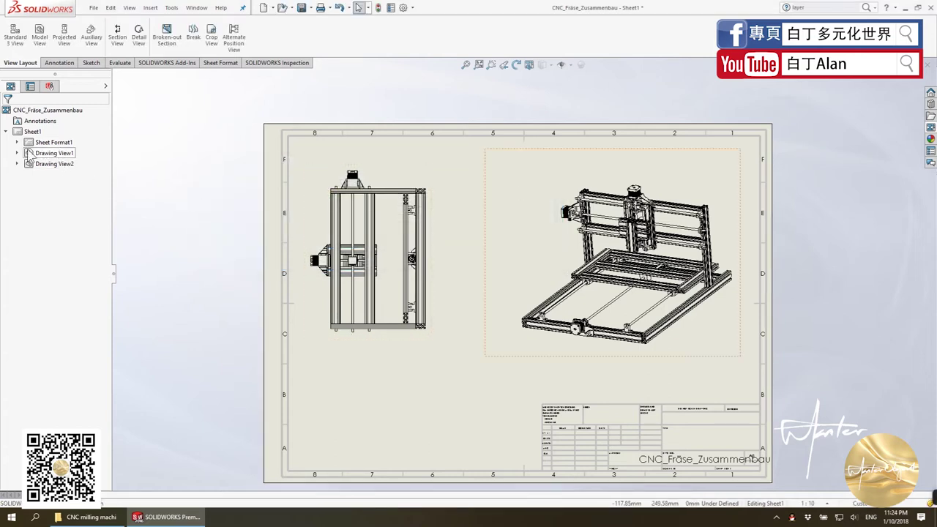
Step: Expand Drawing View1 and Drawing View2 and their CNC_Fräse_Zusammenbau nodes to list the components
left_click(17, 164)
left_click(17, 153)
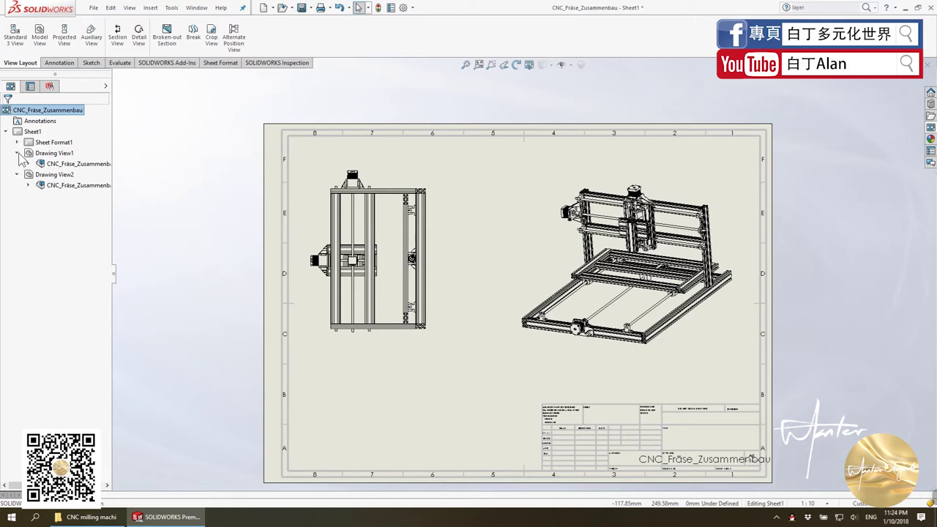
left_click(17, 153)
left_click(17, 142)
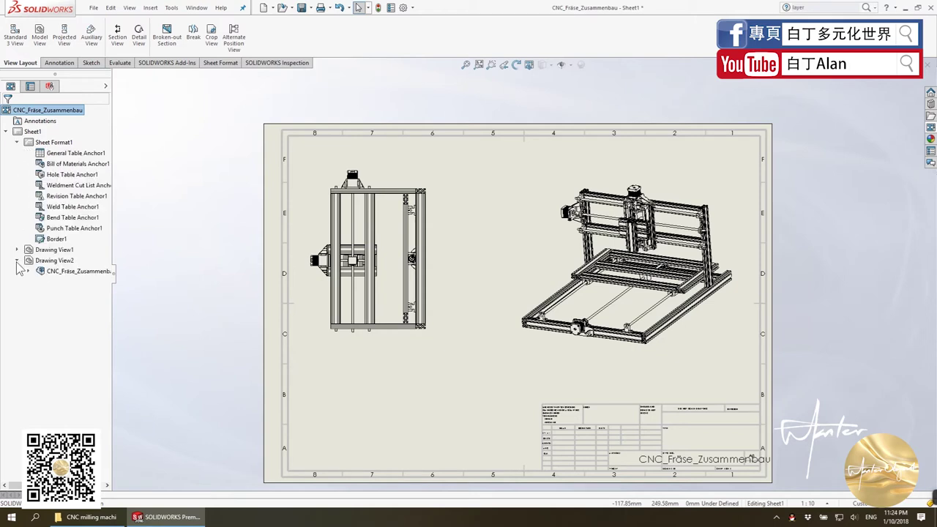
left_click(29, 272)
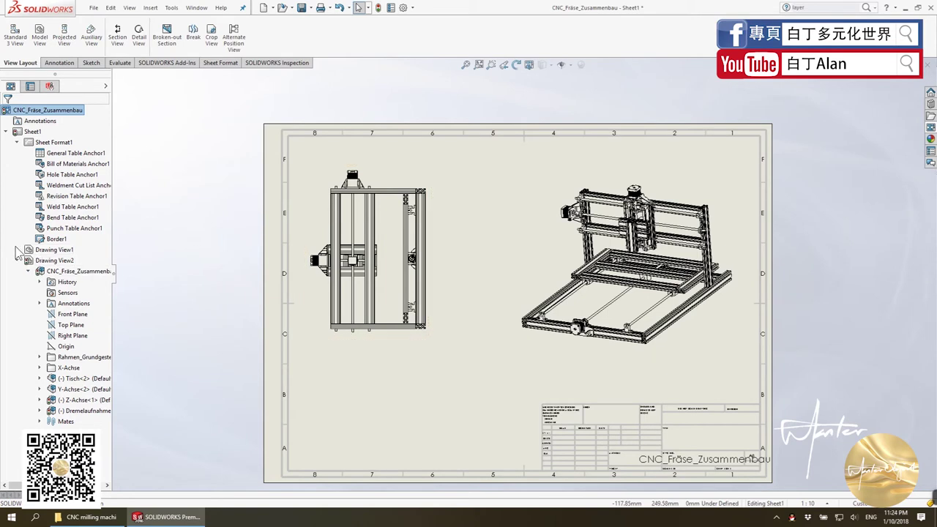
left_click(29, 266)
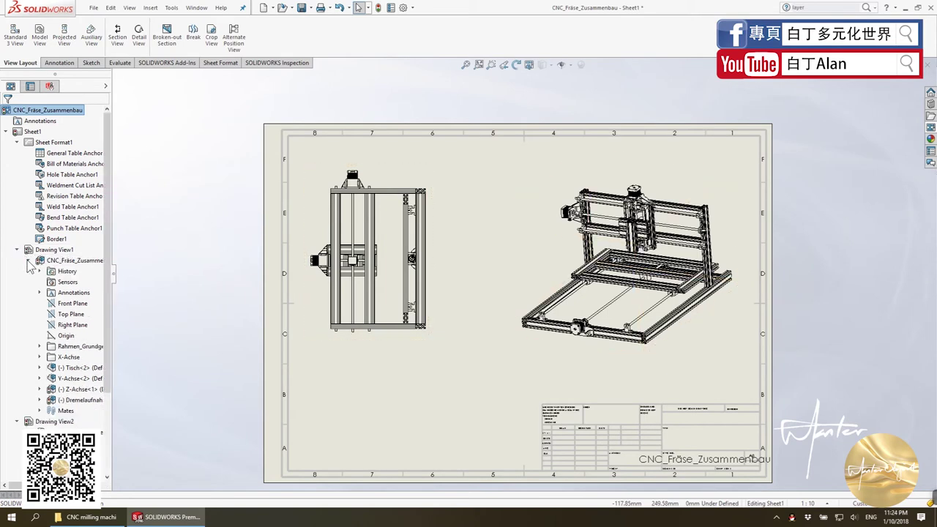
scroll(102, 354, "down", 3)
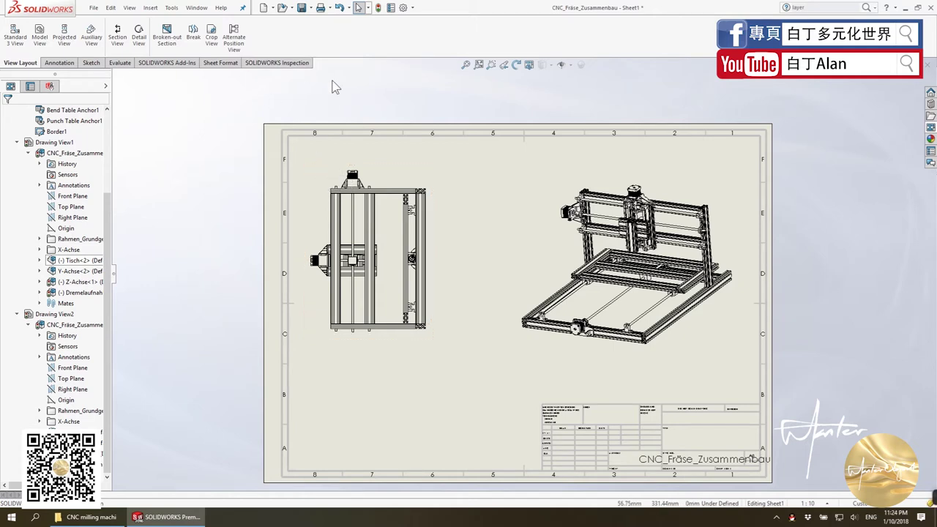
Step: Enable the Layer toolbar and dock it in the top toolbar row
right_click(406, 48)
left_click(357, 48)
left_click(296, 62)
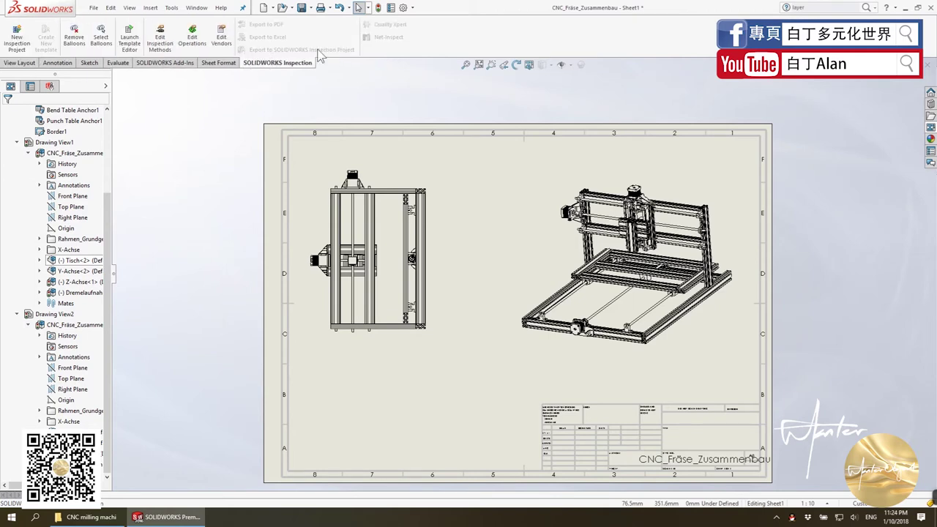
right_click(691, 29)
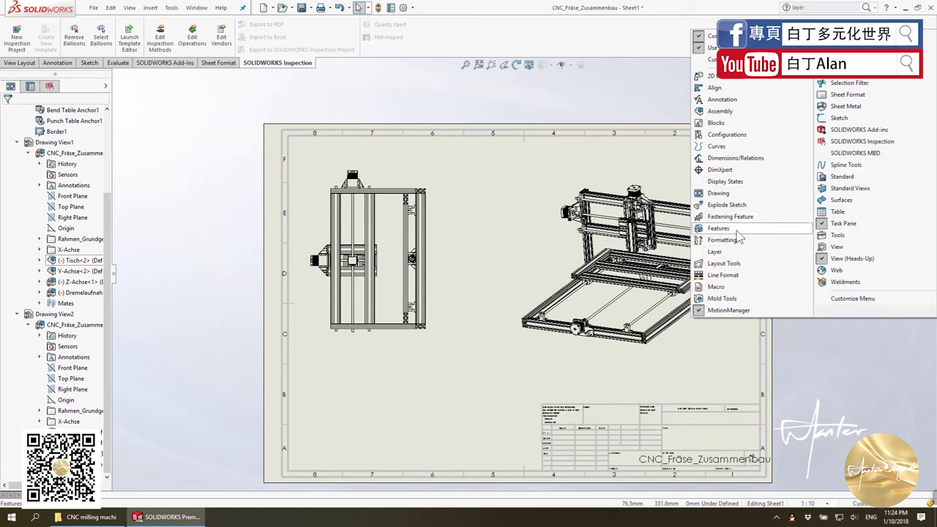
left_click(717, 252)
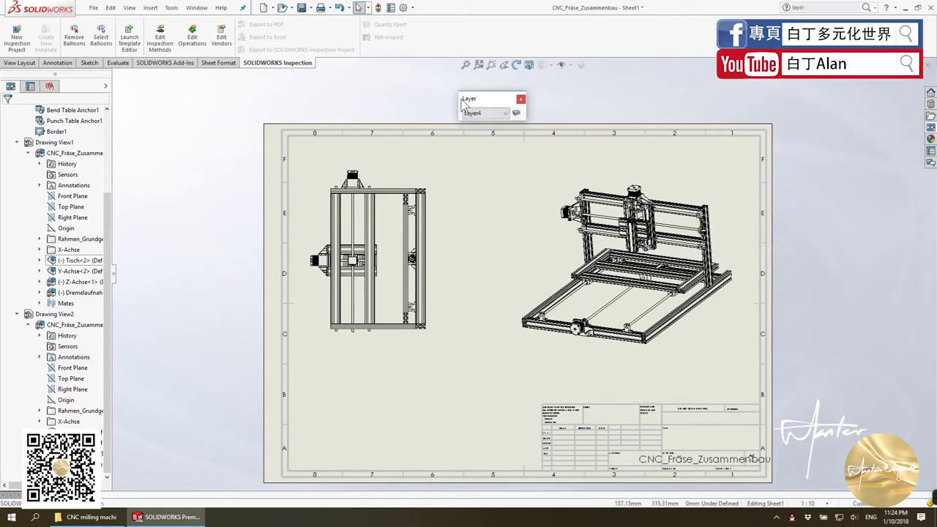
left_click_drag(462, 104, 501, 23)
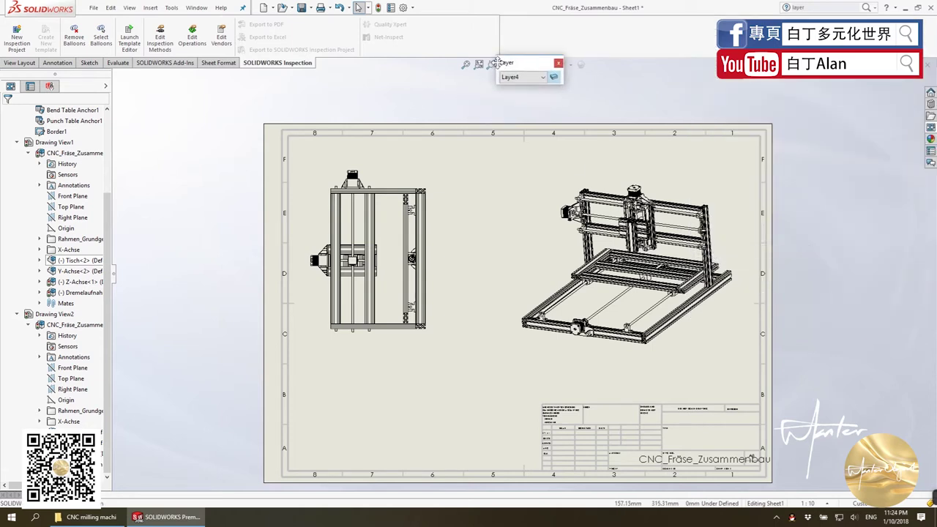
right_click(564, 49)
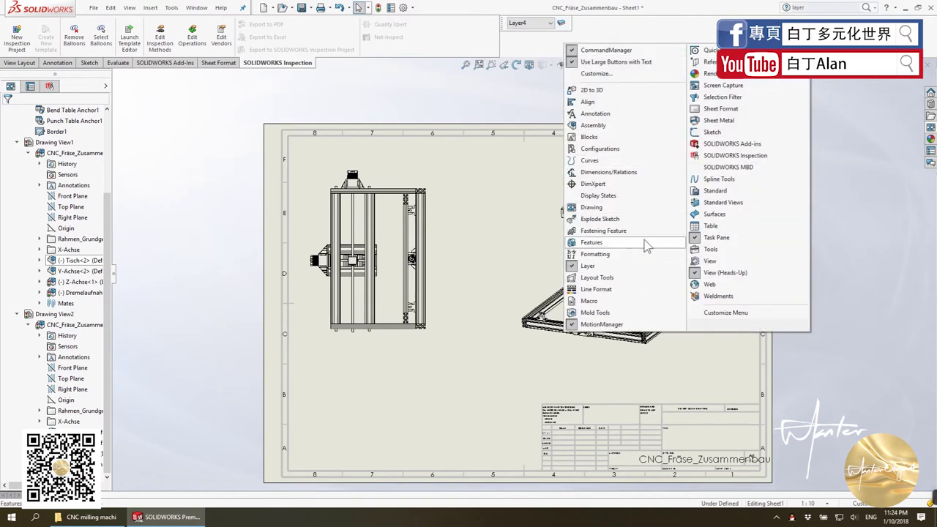
left_click(461, 100)
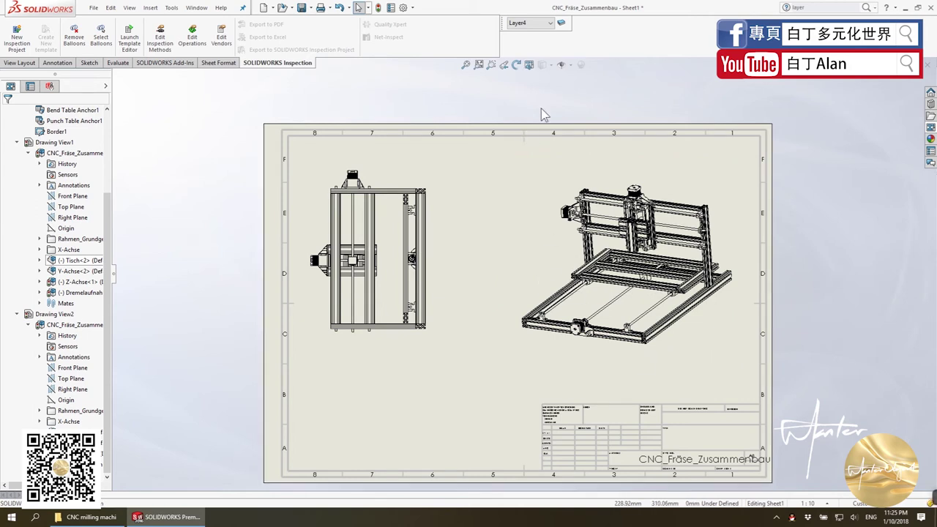
Step: Select the Tisch<2> component under Drawing View1 in the tree
mouse_move(73, 260)
left_mouse_down()
mouse_move(270, 267)
mouse_move(297, 247)
left_mouse_up()
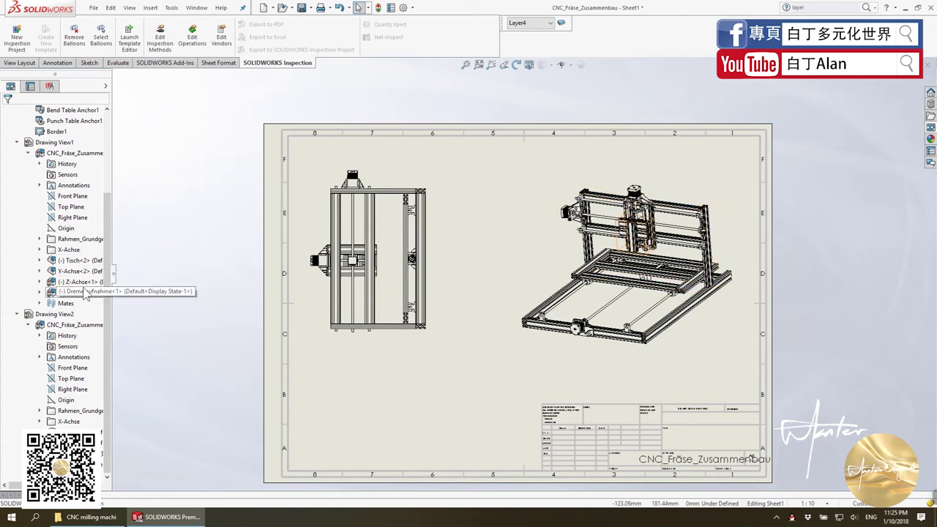
left_click(58, 145)
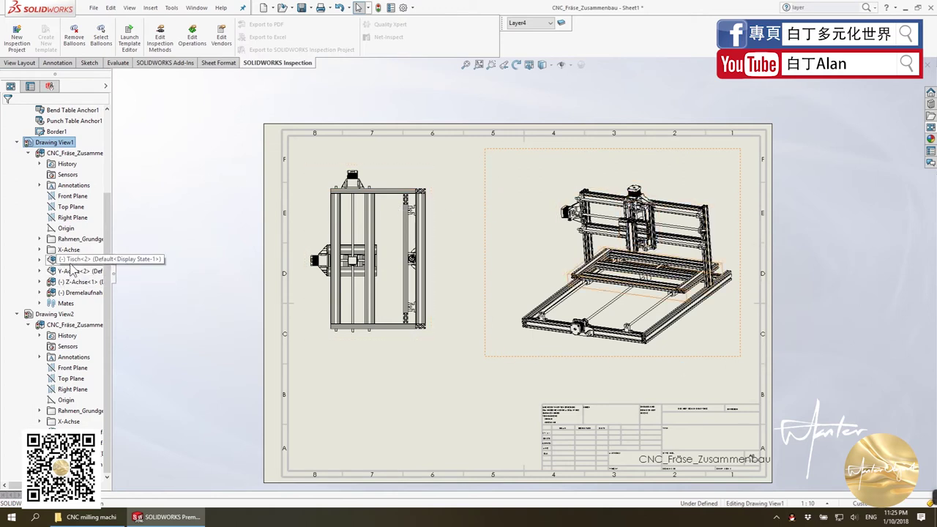
key("Escape")
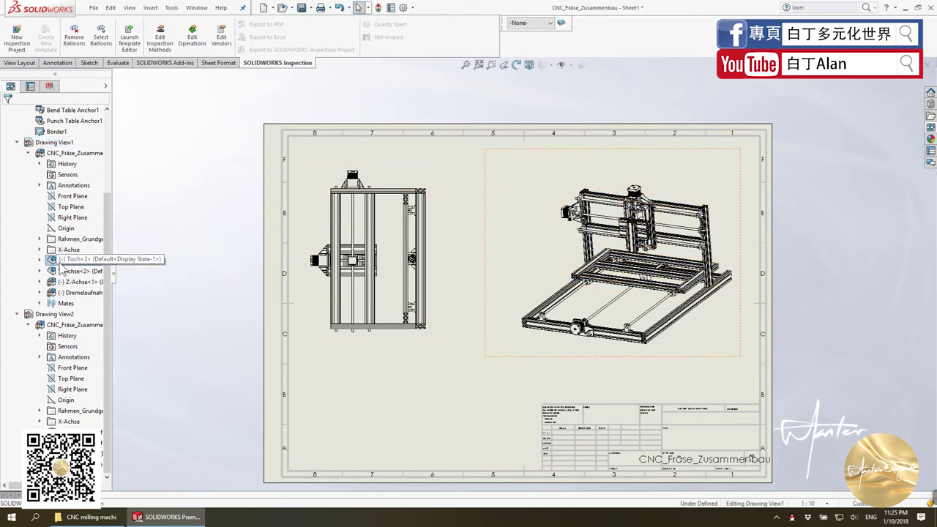
left_click(63, 263)
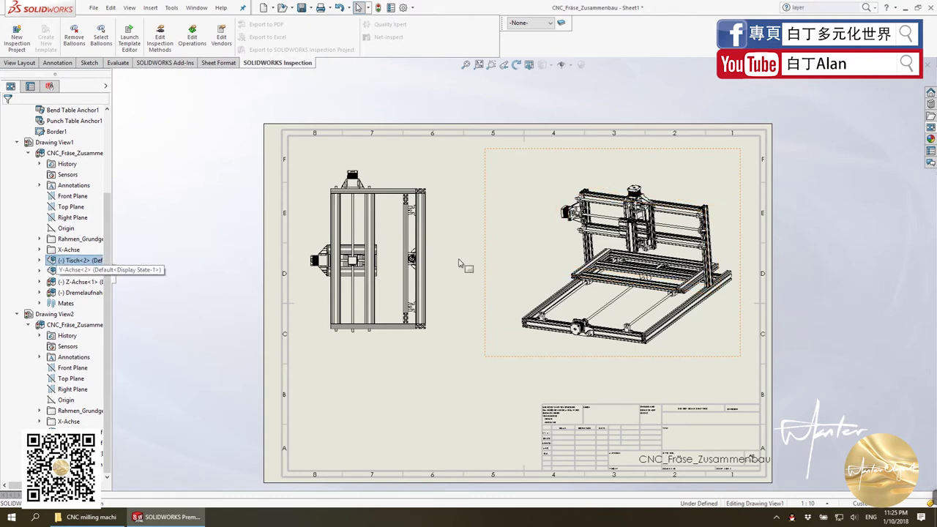
left_click(72, 271)
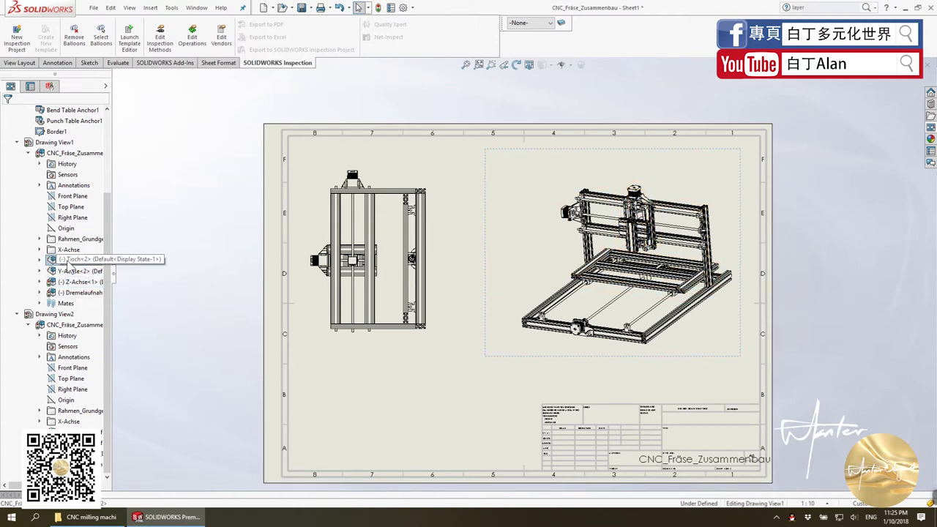
left_click(73, 260)
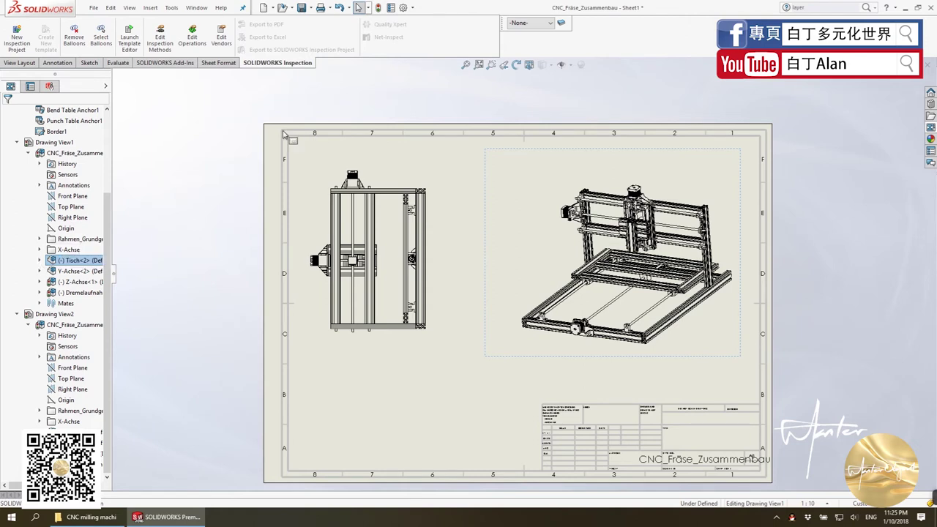
Step: Put Tisch on Layer1, Y-Achse on Layer3, Z-Achse on Layer2 and the Dremel holder on Layer4
left_click(536, 27)
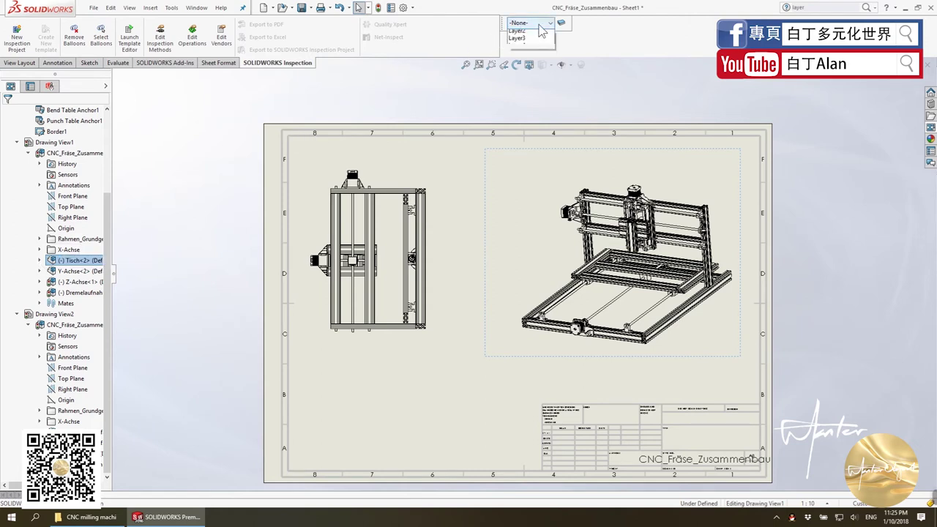
left_click(534, 58)
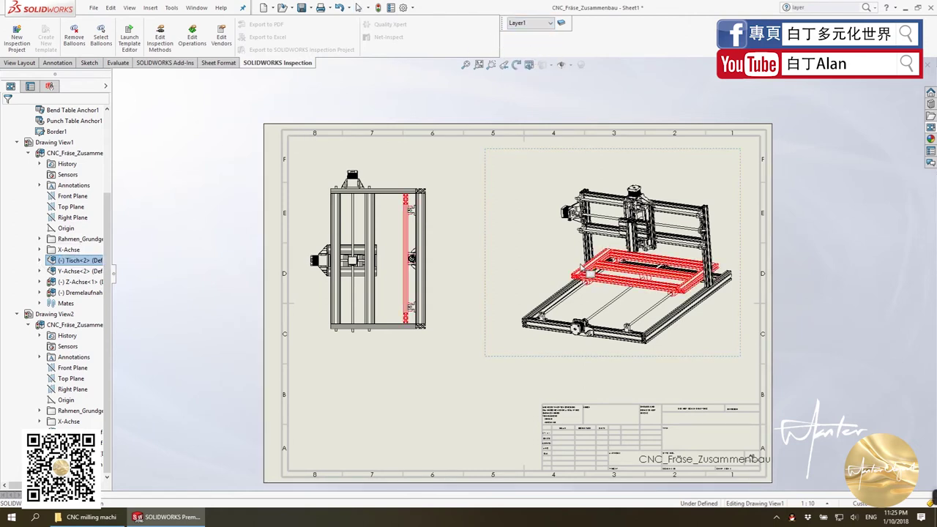
left_click(77, 271)
left_click(530, 23)
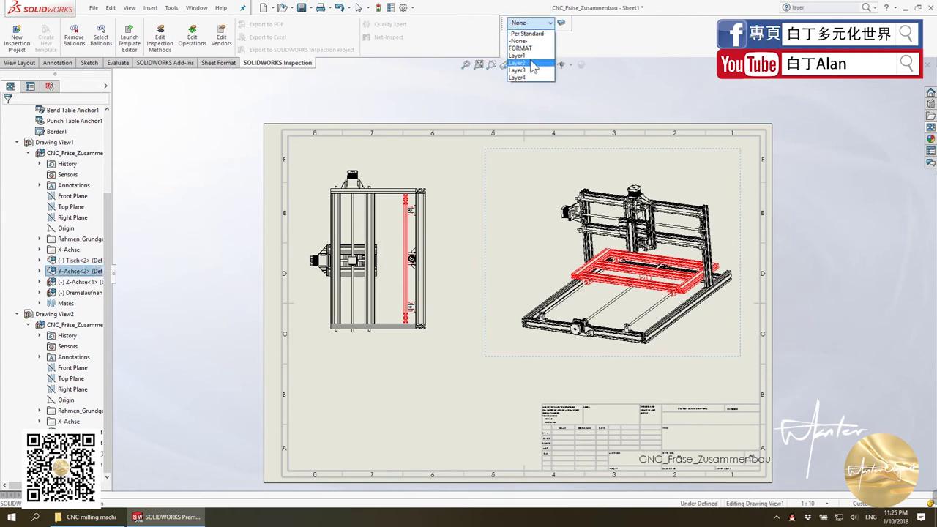
left_click(526, 71)
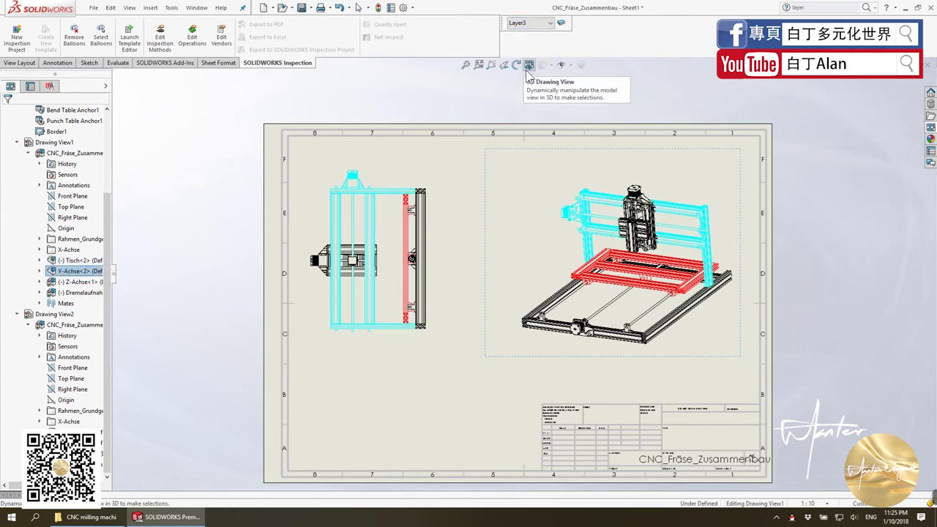
left_click(80, 281)
left_click(530, 23)
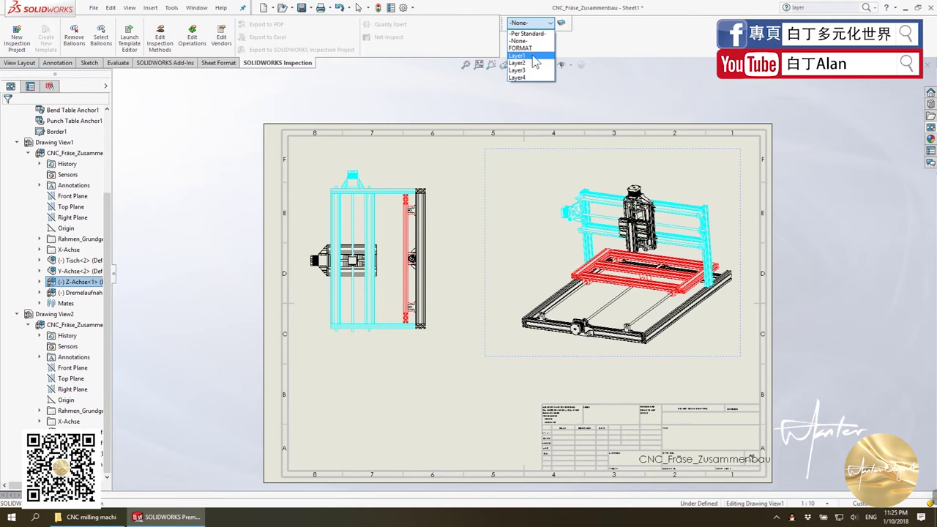
left_click(519, 63)
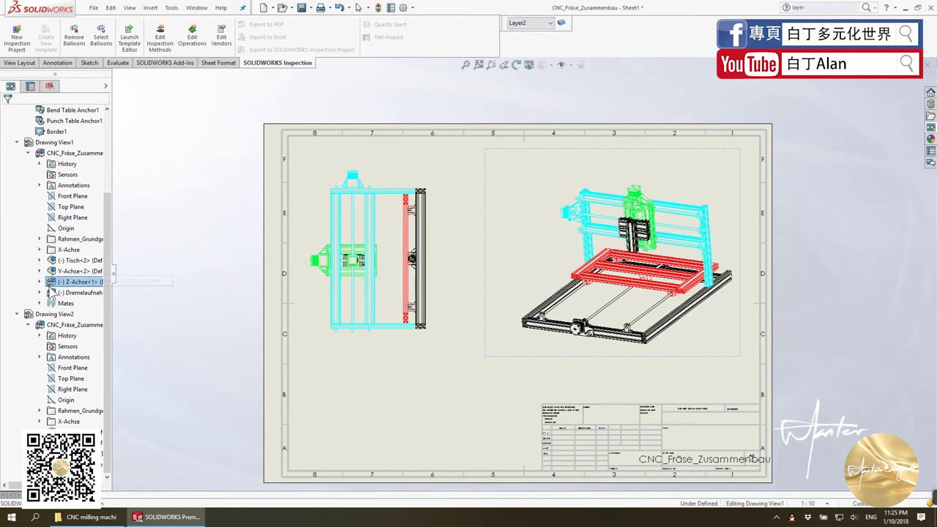
left_click(73, 292)
left_click(531, 23)
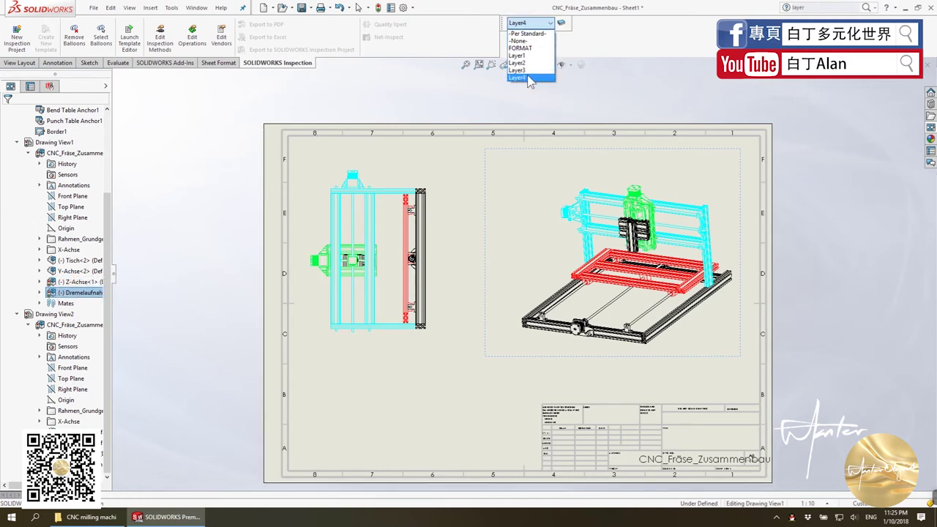
left_click(527, 78)
Step: Reassign Tisch to Layer4 and the Dremel holder to Layer1, keeping Y-Achse on Layer3
left_click(81, 260)
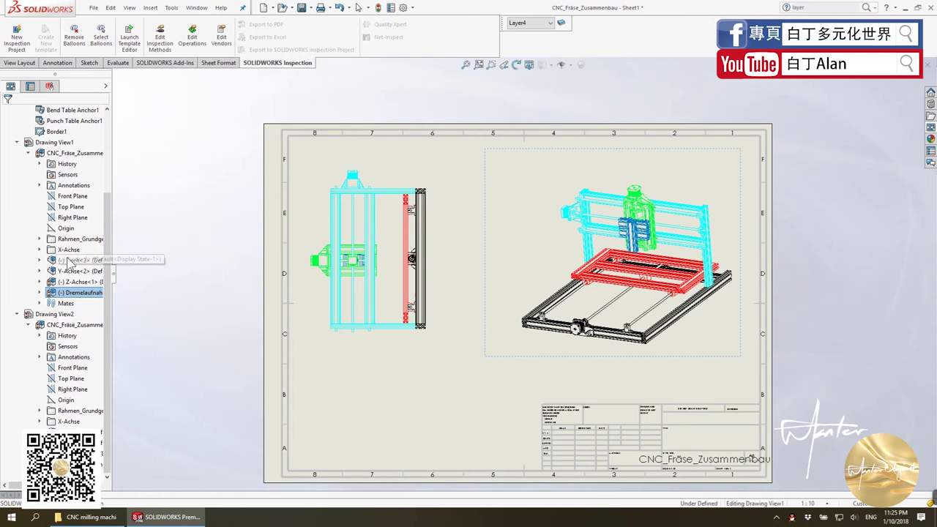
left_click(530, 23)
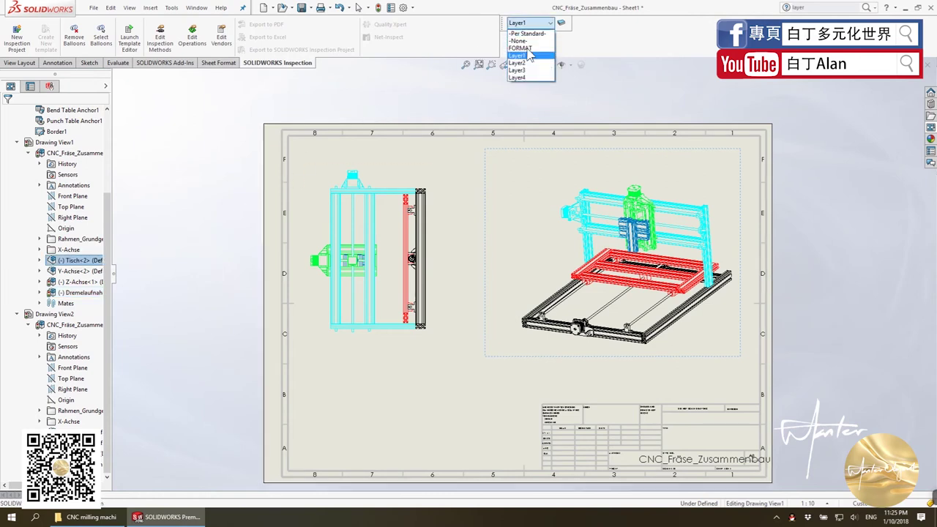
left_click(529, 76)
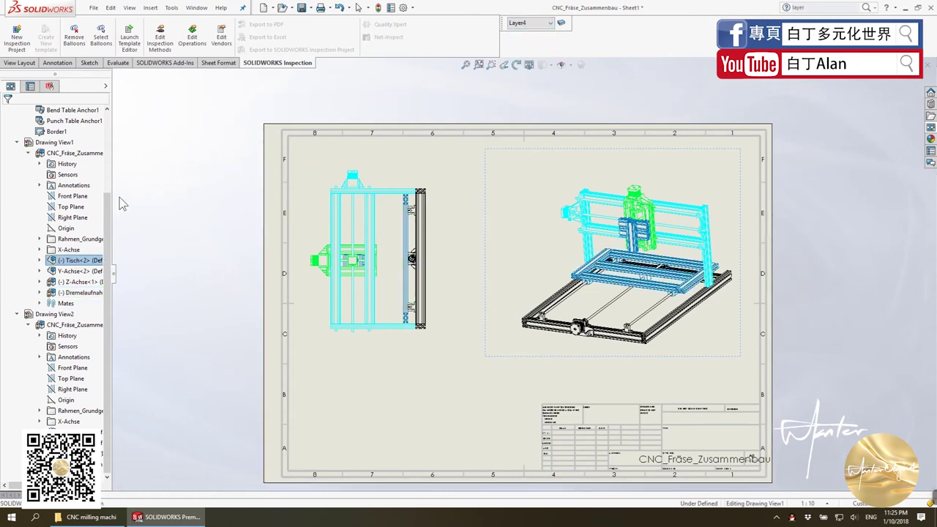
left_click(79, 271)
left_click(531, 22)
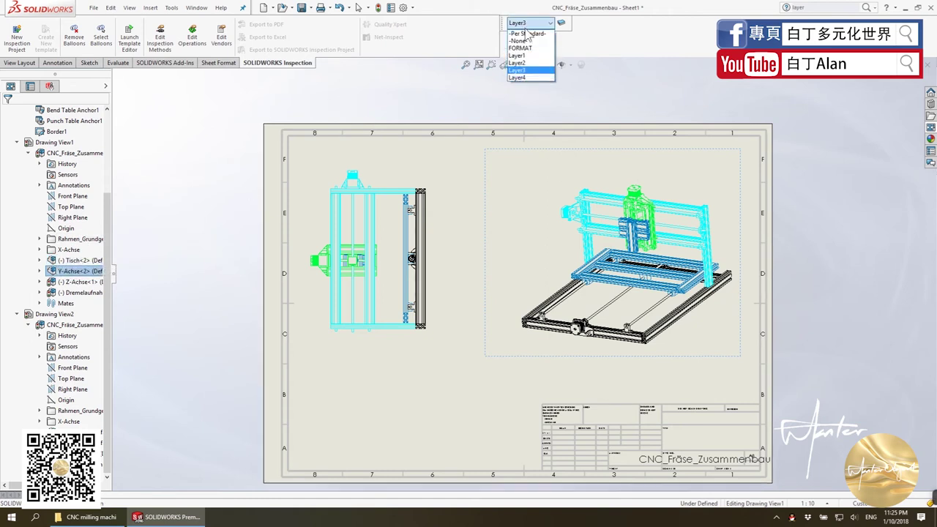
left_click(529, 68)
left_click(81, 282)
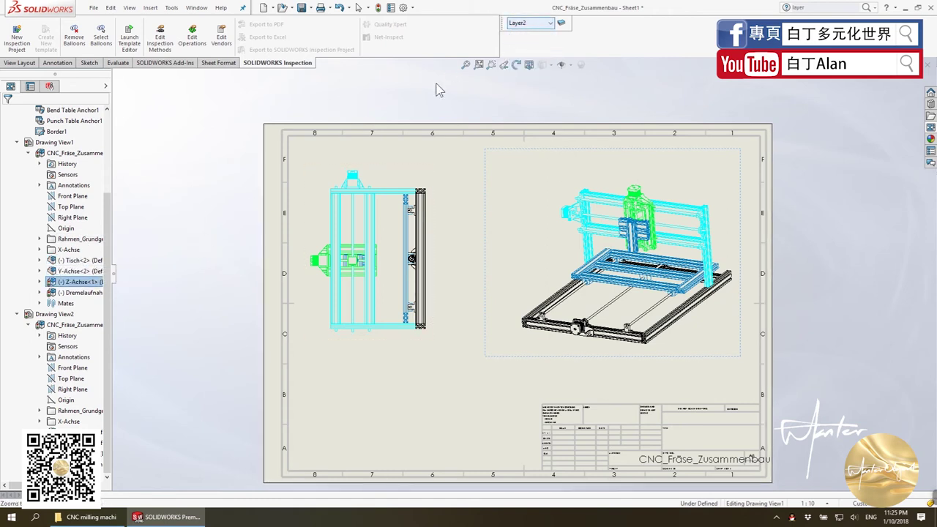
left_click(81, 292)
left_click(531, 23)
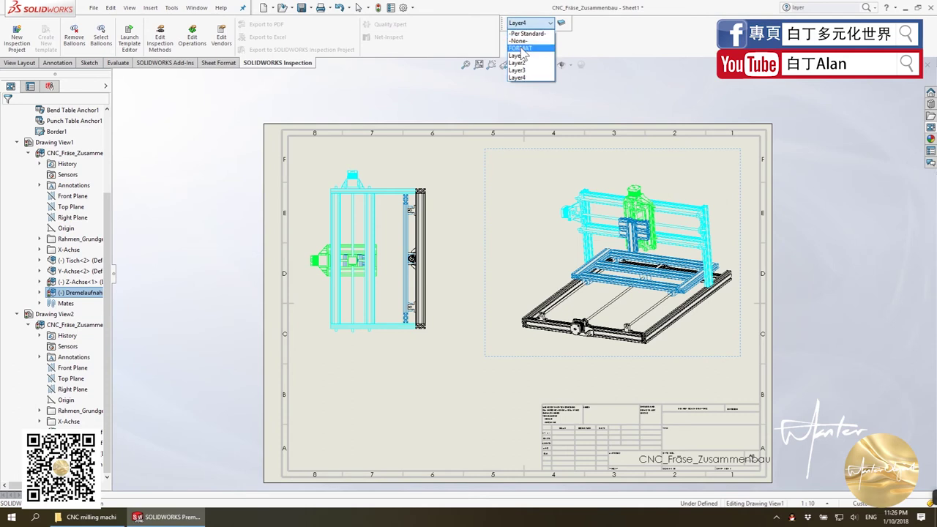
left_click(521, 49)
left_click(483, 115)
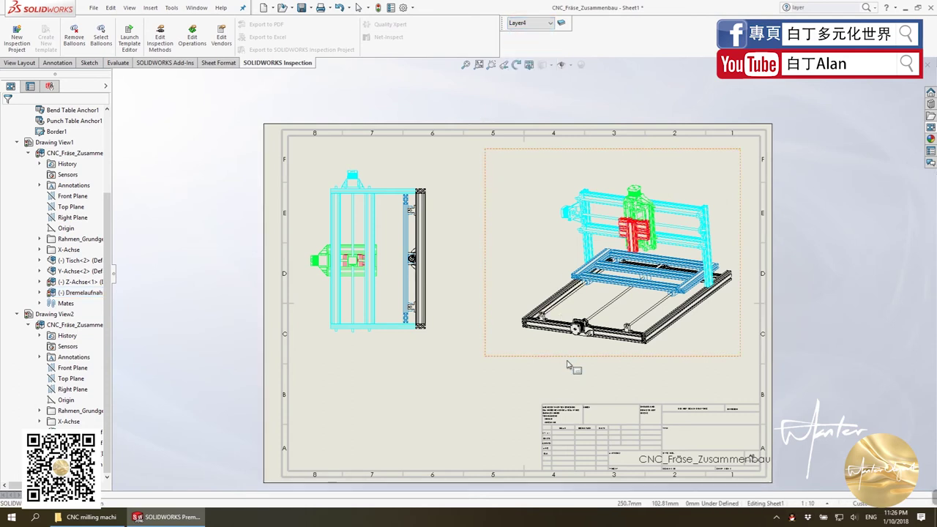
Step: Check the Rahmen_Grundgestell frame's layer and leave it unchanged
left_click(539, 309)
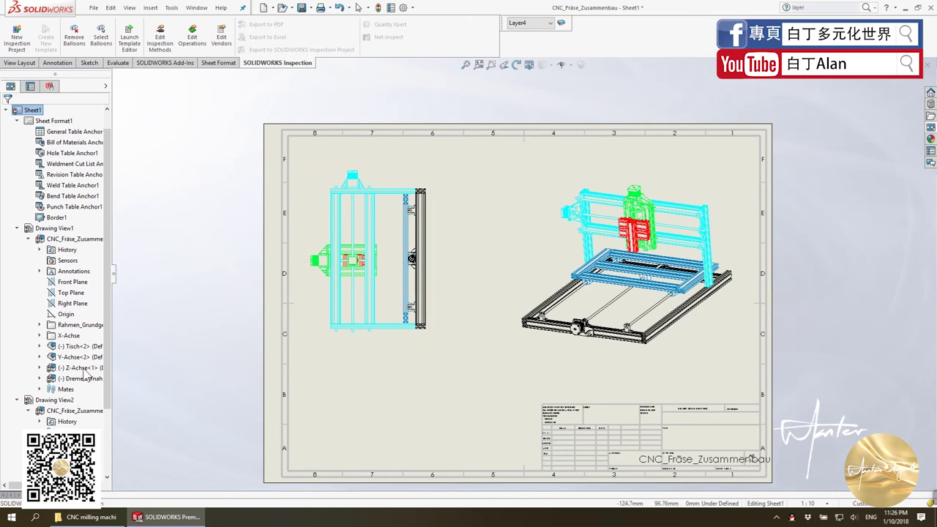
left_click(65, 325)
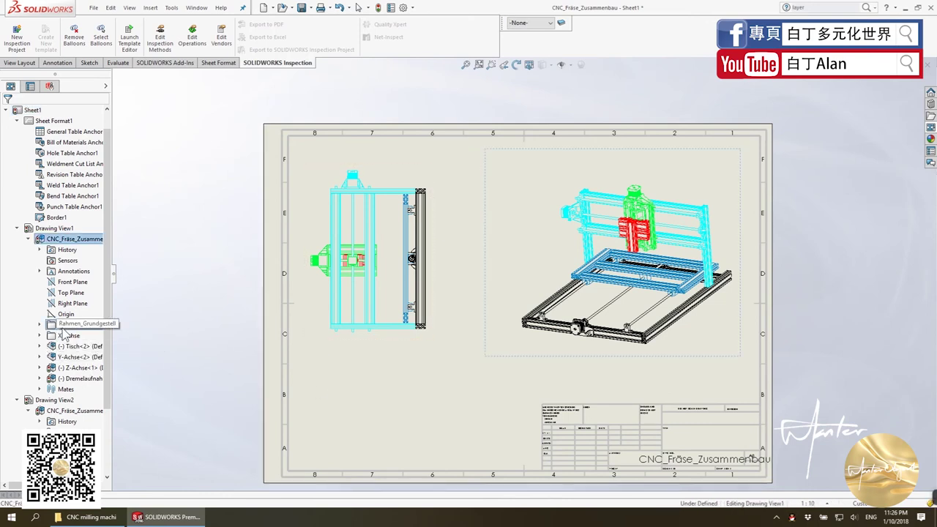
left_click(529, 23)
left_click(689, 126)
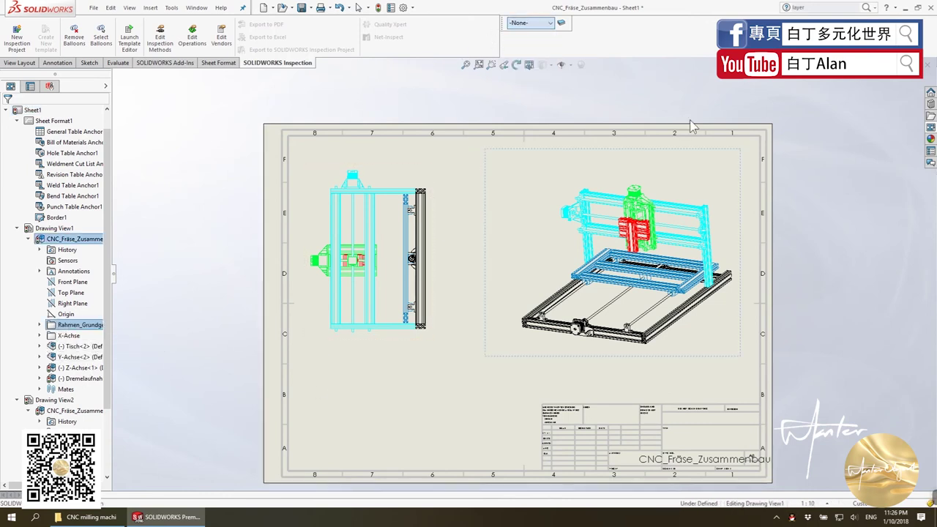
key("Escape")
scroll(128, 442, "down", 3)
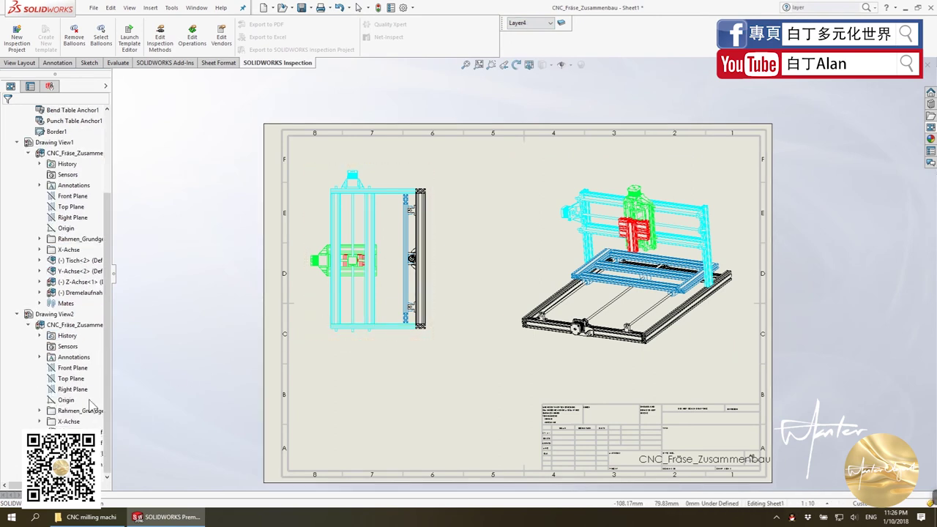
Step: Put the table under Drawing View2 on Layer1 after trying -None-, FORMAT and Layer2
left_click(88, 431)
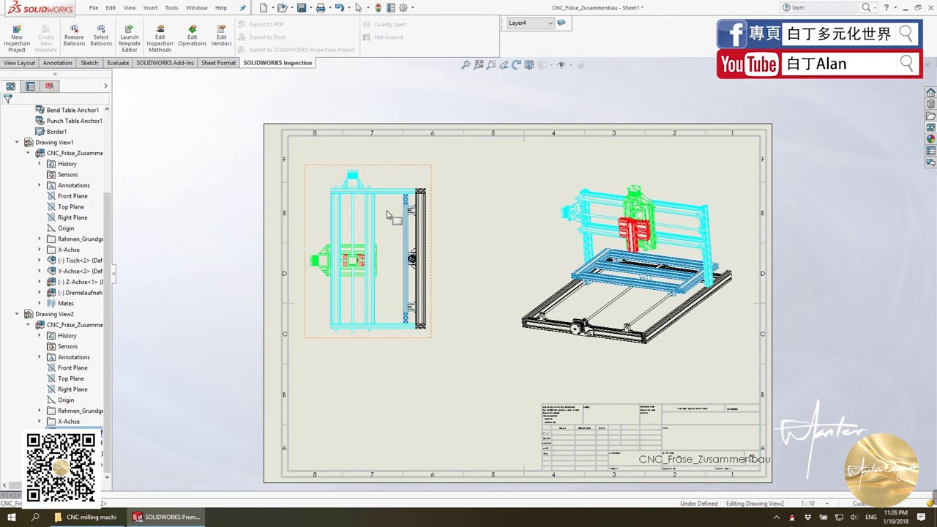
left_click(533, 23)
left_click(535, 40)
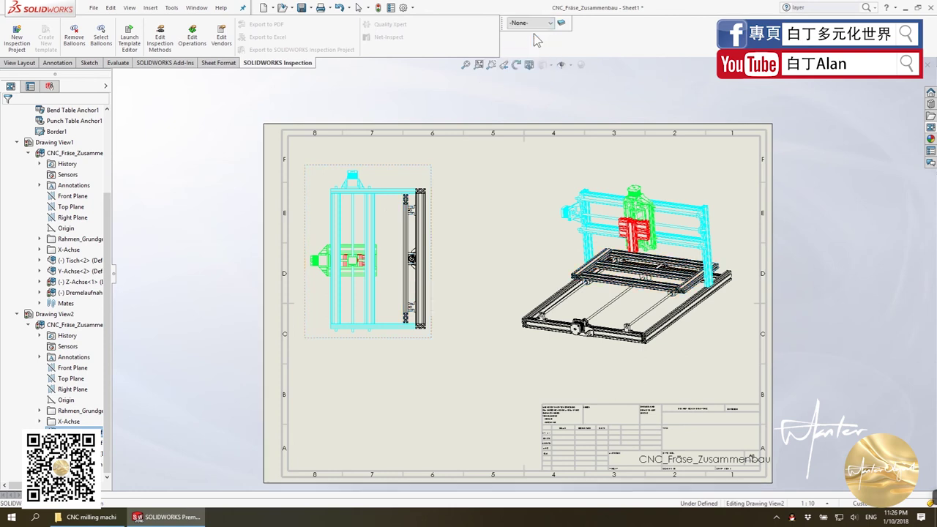
left_click(533, 27)
left_click(533, 47)
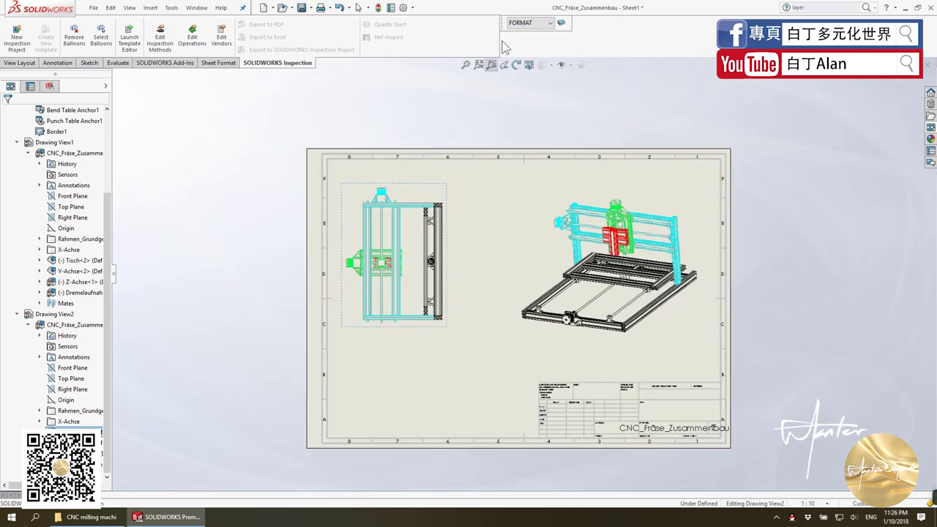
left_click(533, 23)
left_click(527, 62)
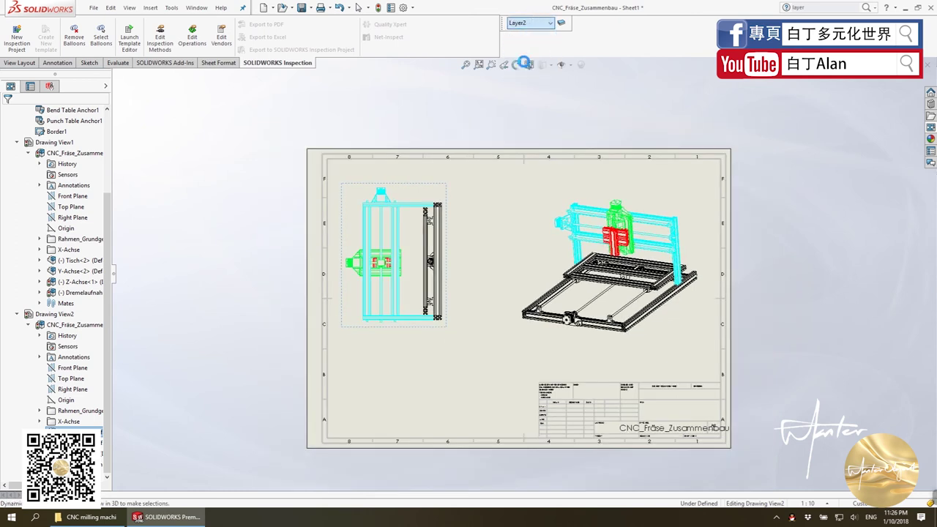
left_click(542, 25)
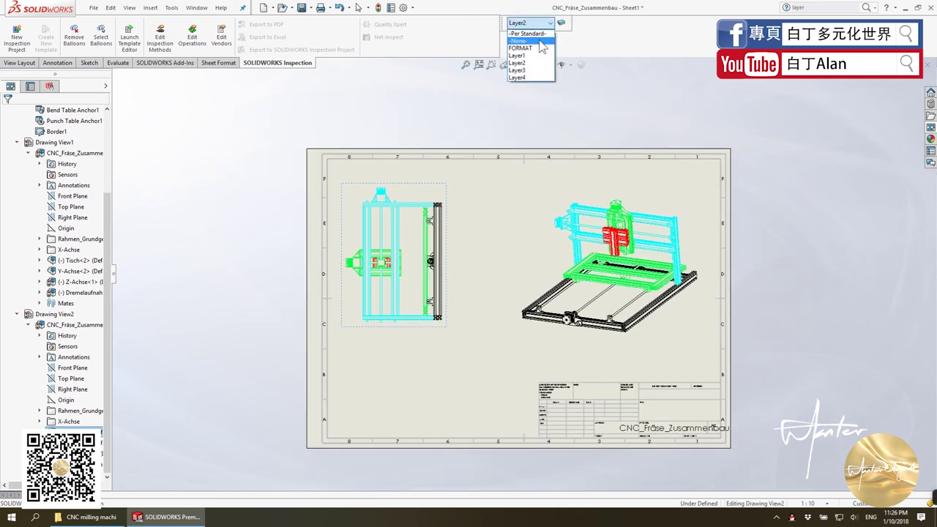
left_click(533, 57)
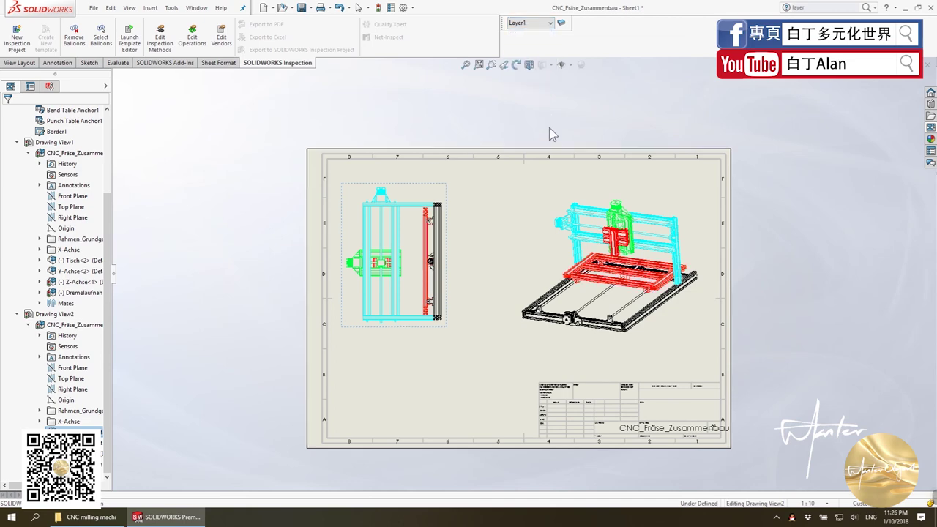
scroll(541, 286, "down", 2)
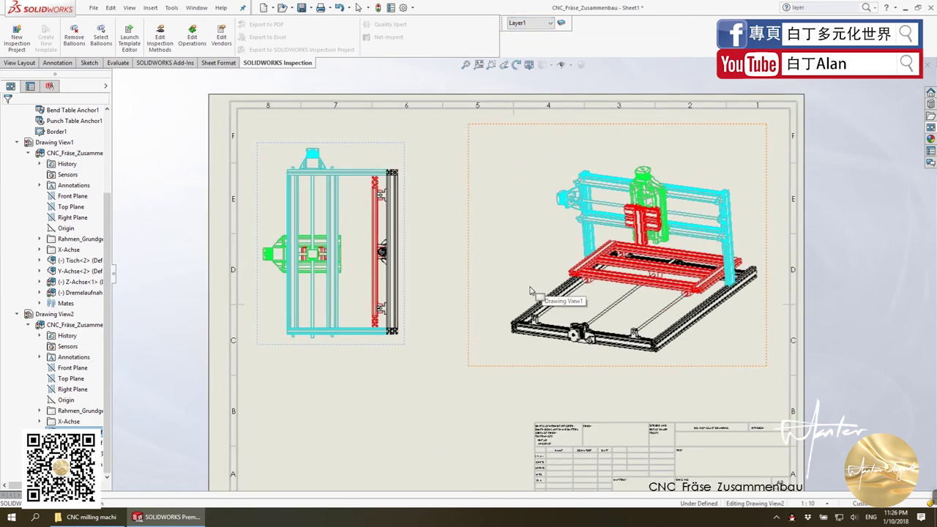
left_click(462, 327)
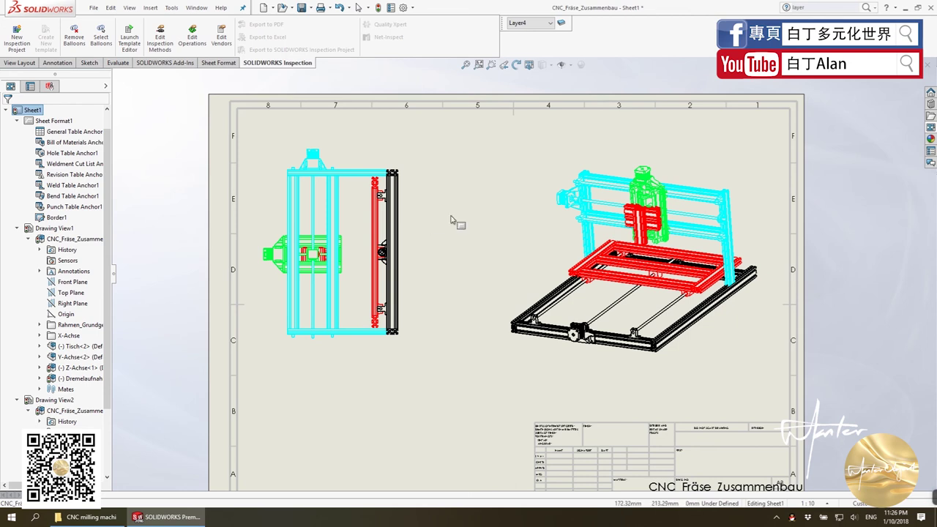
left_click(406, 155)
left_click(452, 153)
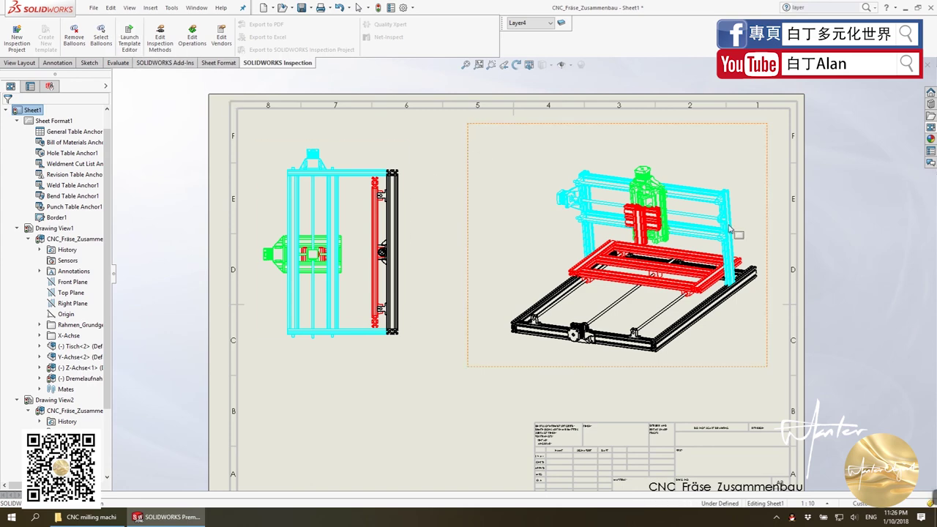
scroll(545, 265, "up", 1)
scroll(545, 264, "up", 1)
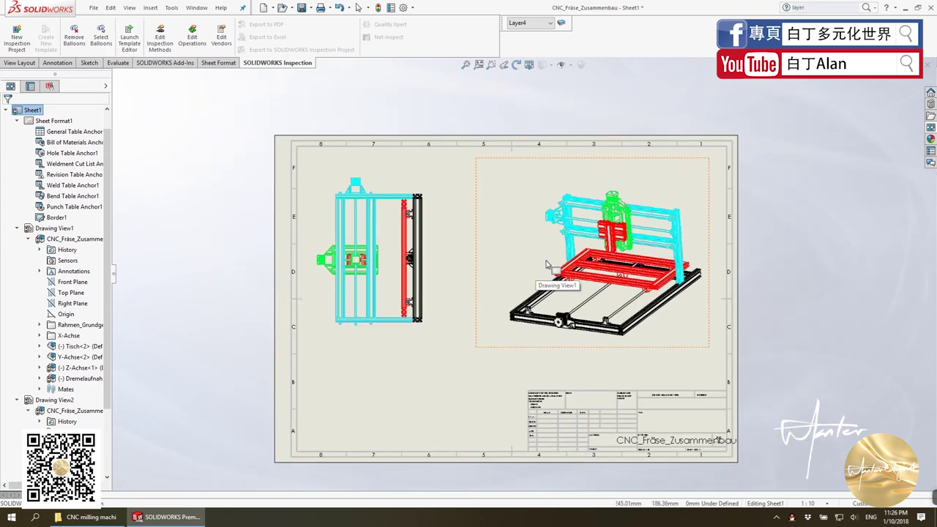